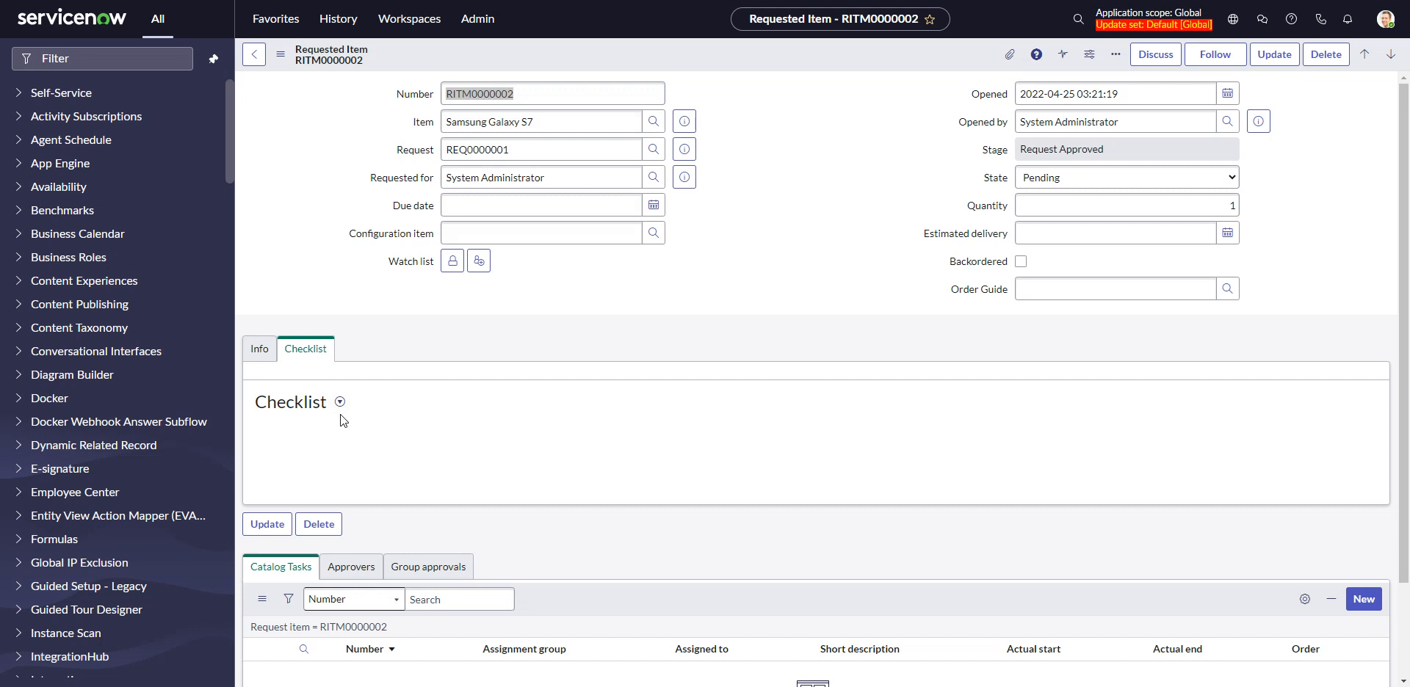
Create a new checklist on the requested item with the entries "do this" and "then do that"
click(340, 403)
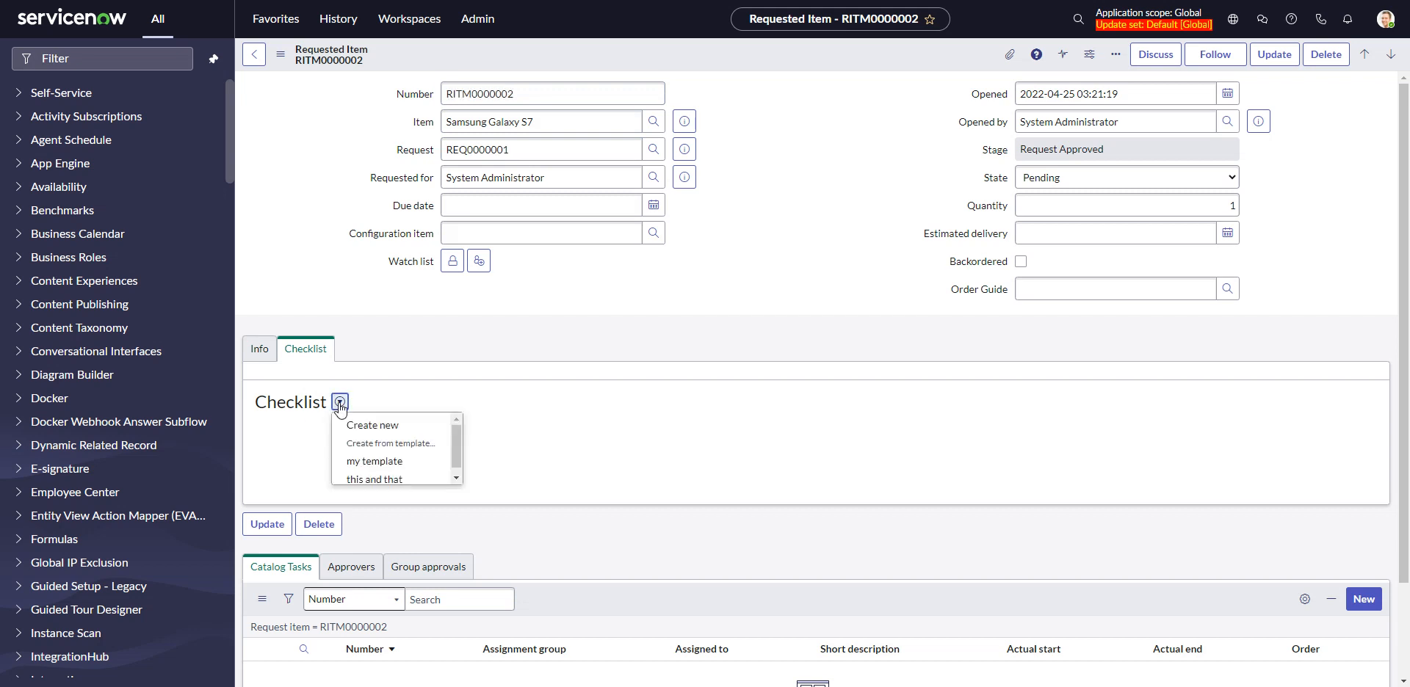
click(357, 423)
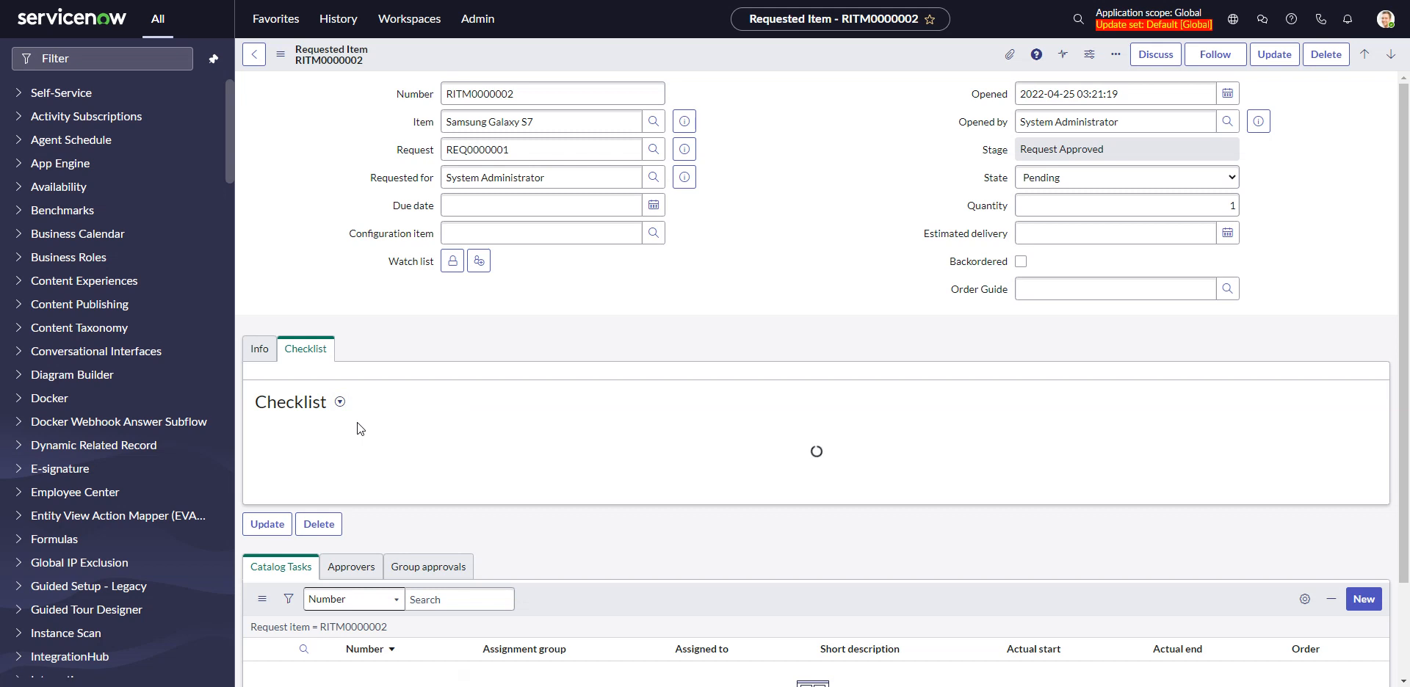
text(do this)
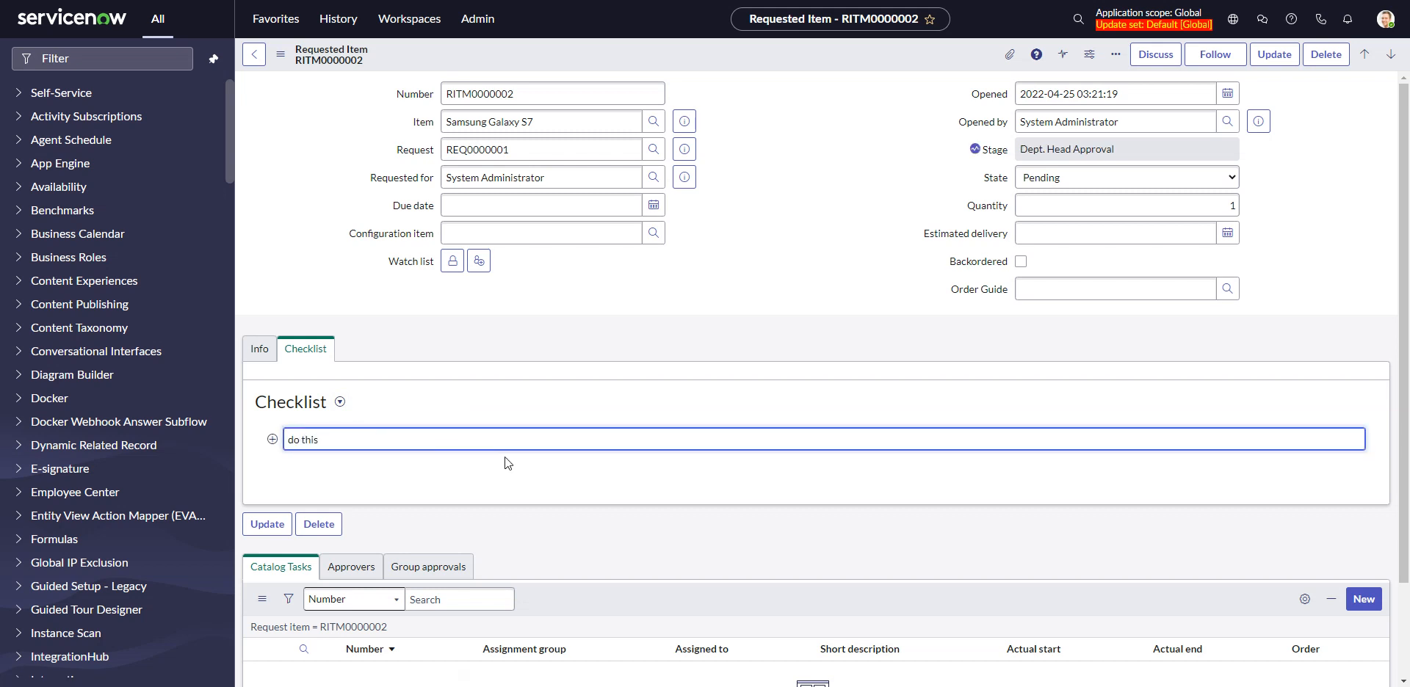
key(Return)
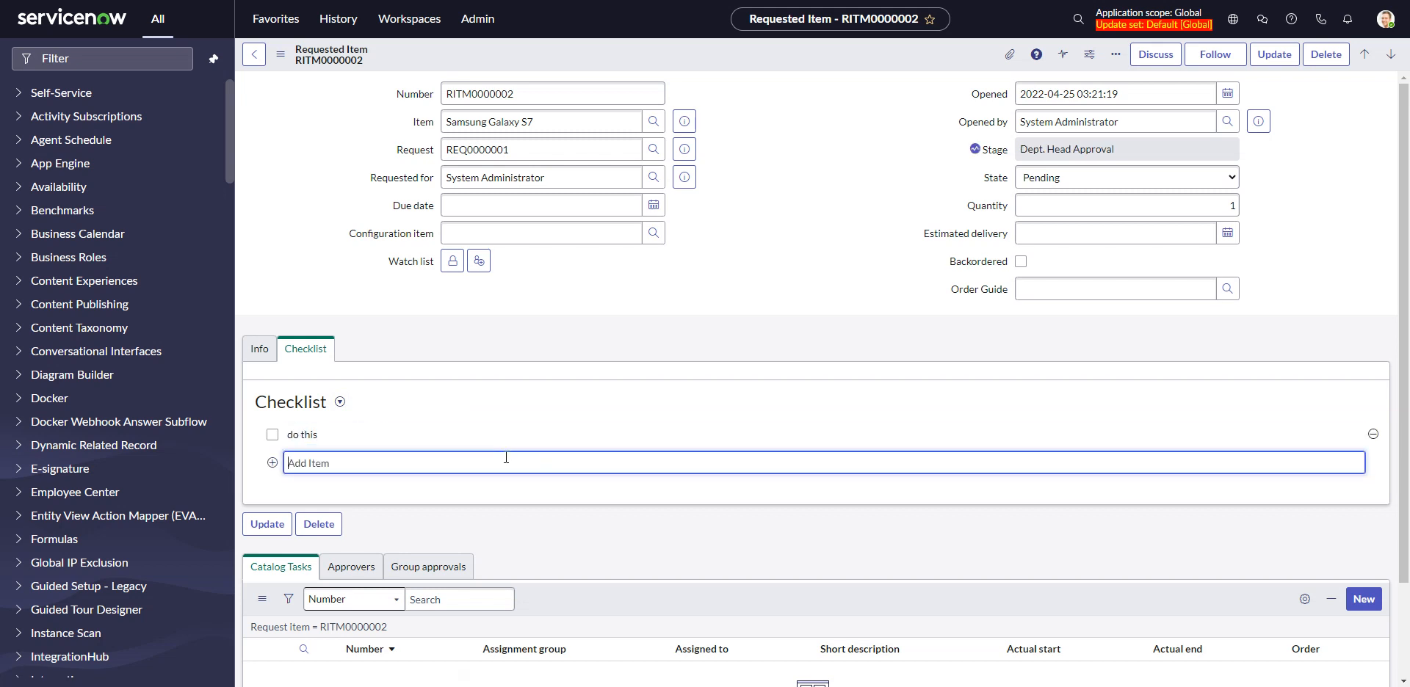
text(then do that)
key(Return)
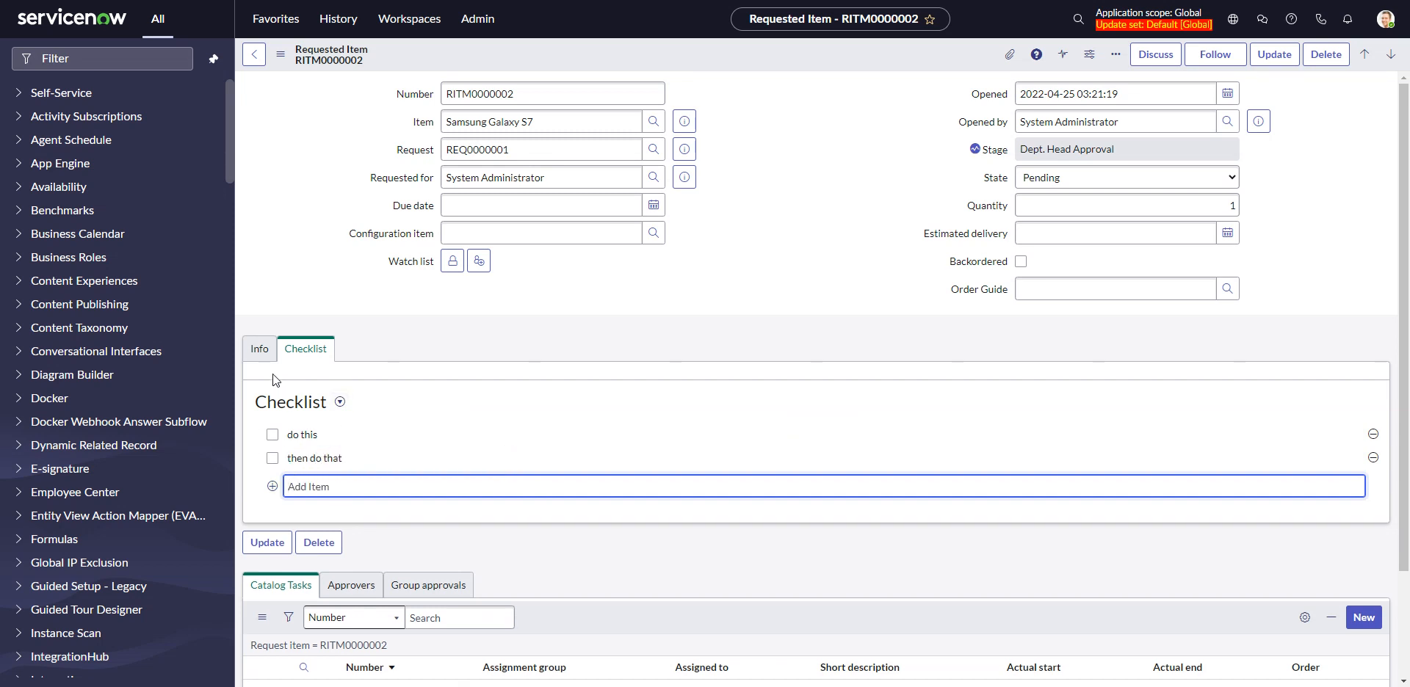
Review the requested item's activity entries for the checklist and inspect the available activity filter options
click(259, 349)
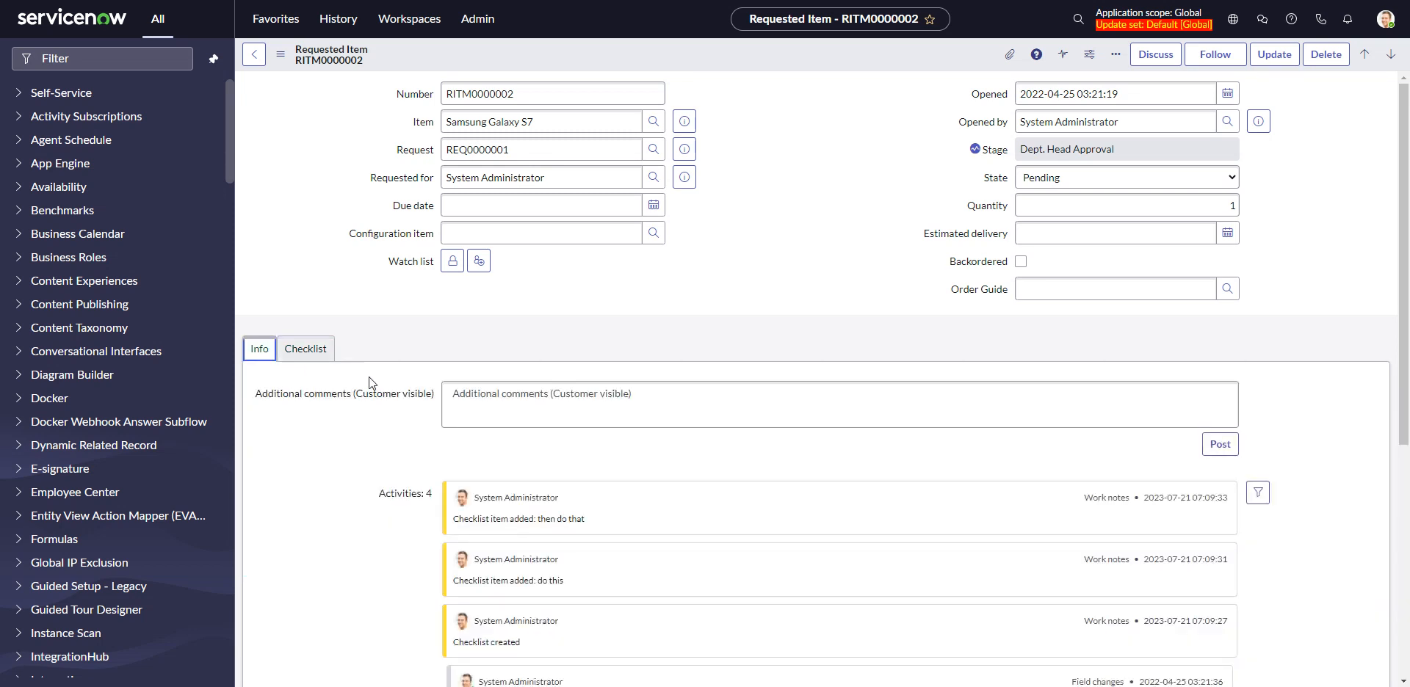
scroll(453, 400, down, 2)
scroll(454, 400, down, 2)
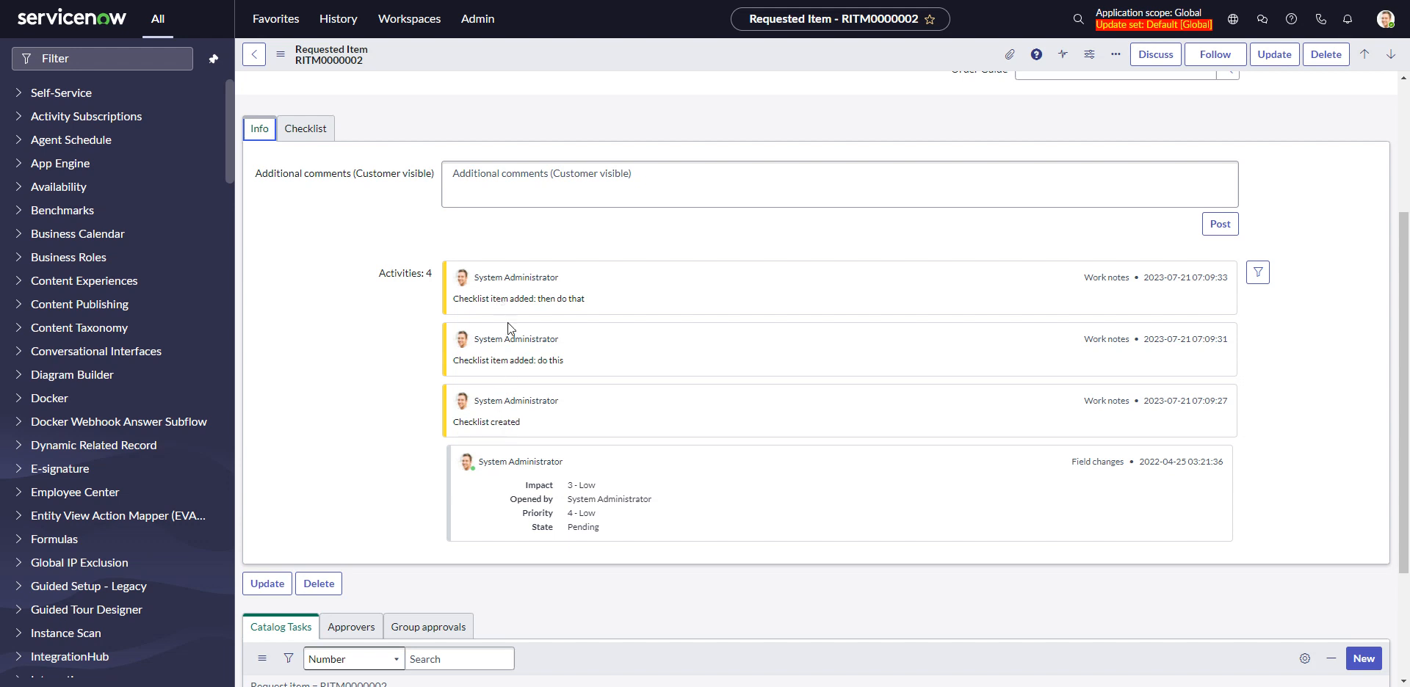
scroll(509, 305, up, 2)
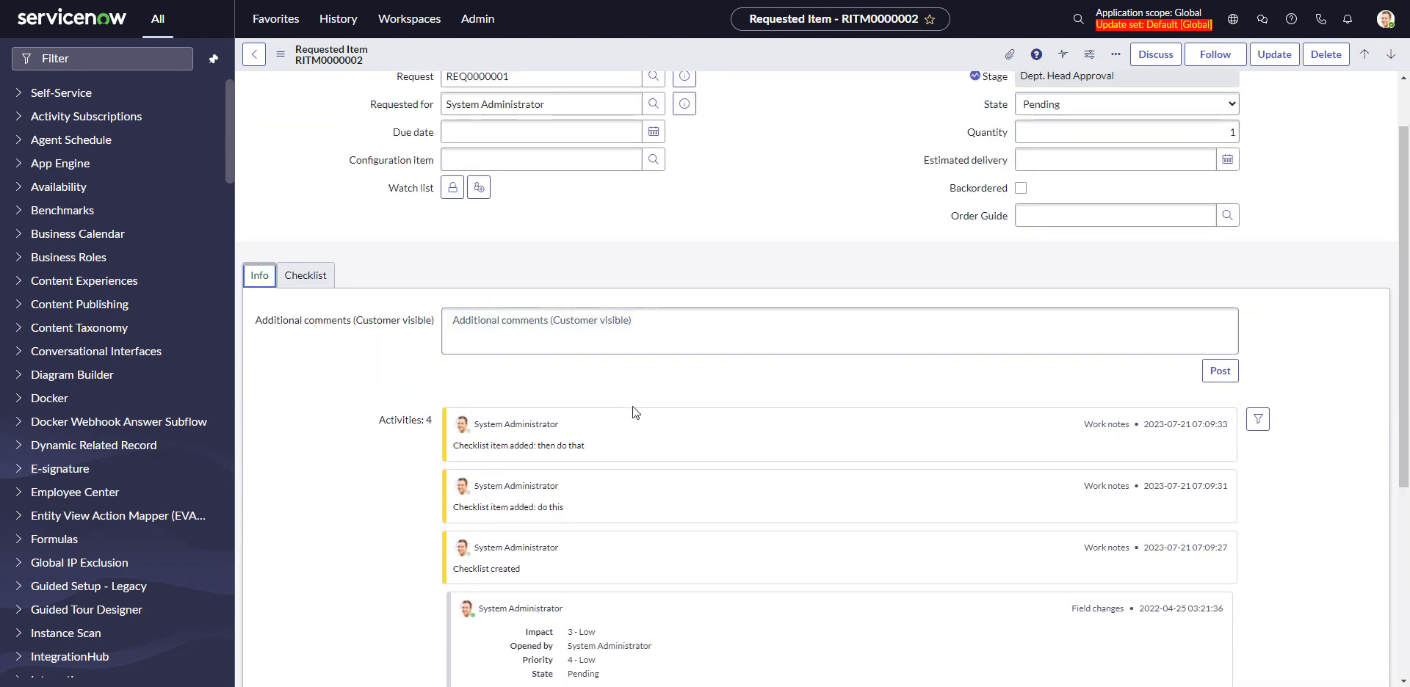
scroll(636, 413, down, 2)
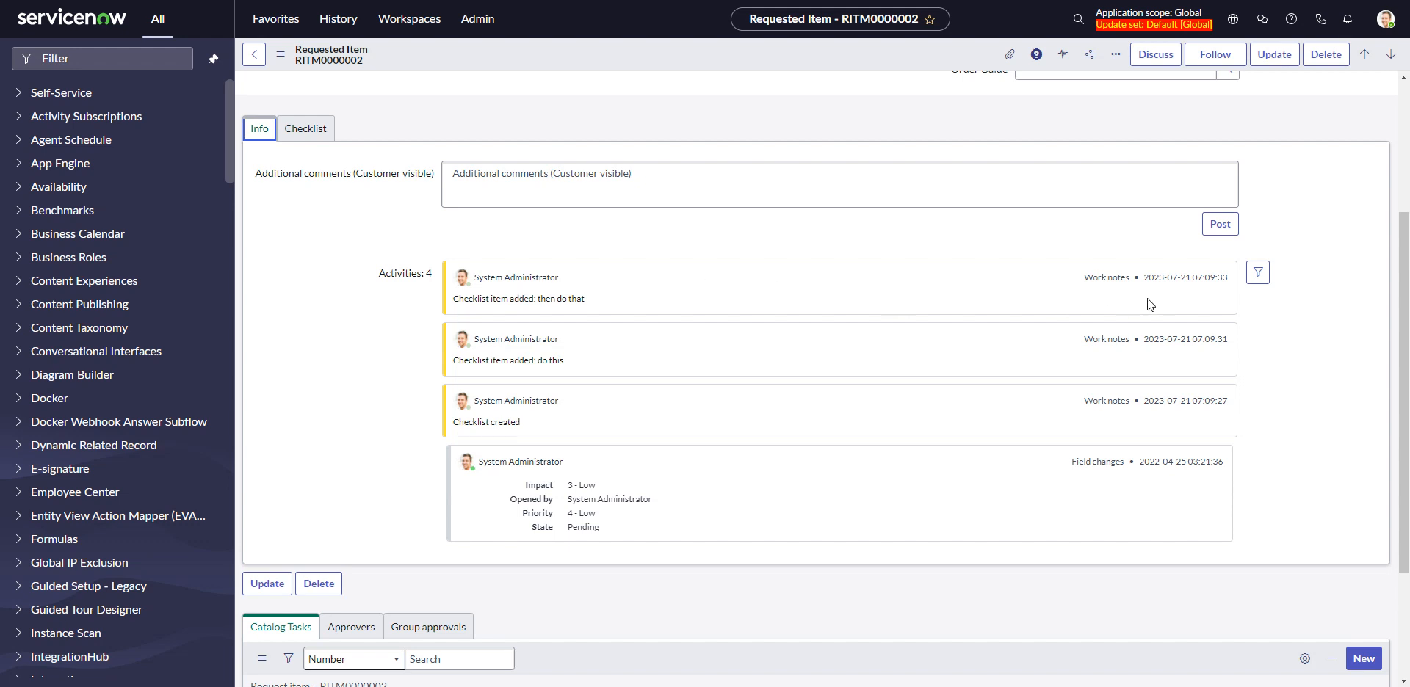
click(1258, 272)
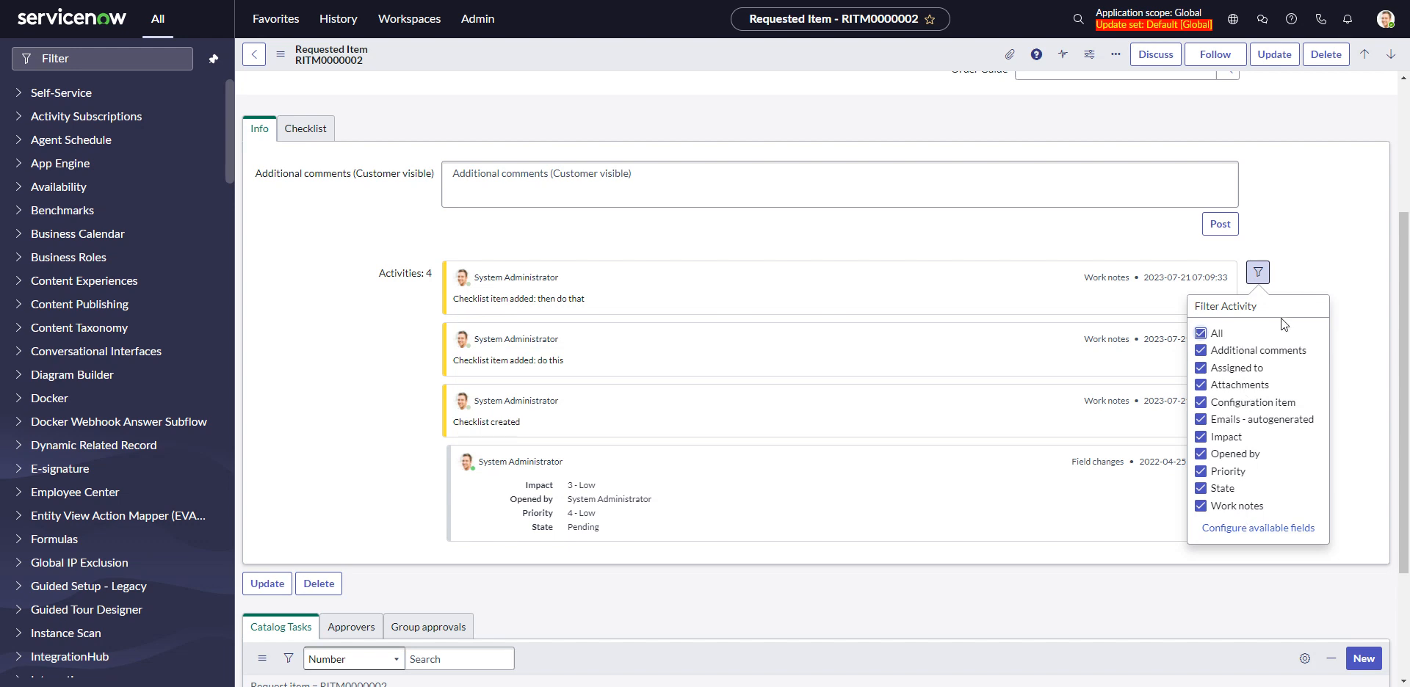
click(1320, 266)
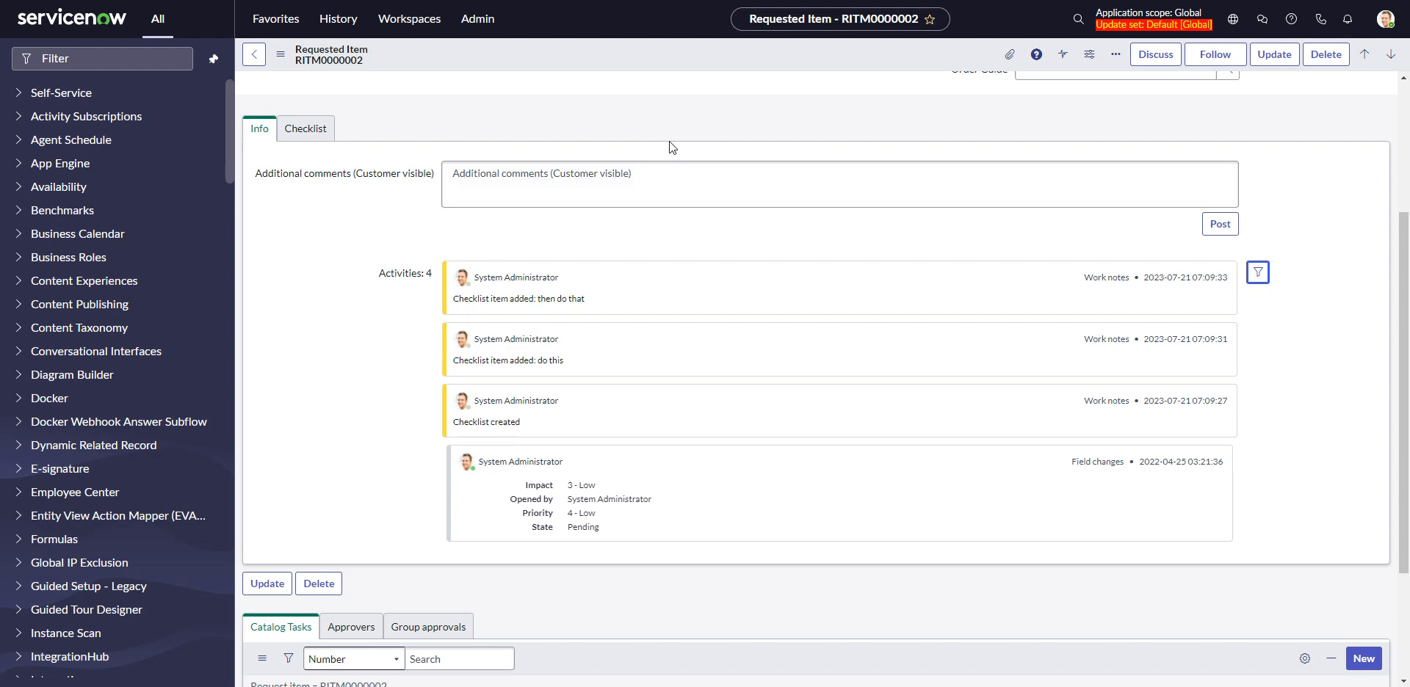
Open the list of checklist records with checklist.list, leaving the requested item without saving
click(164, 66)
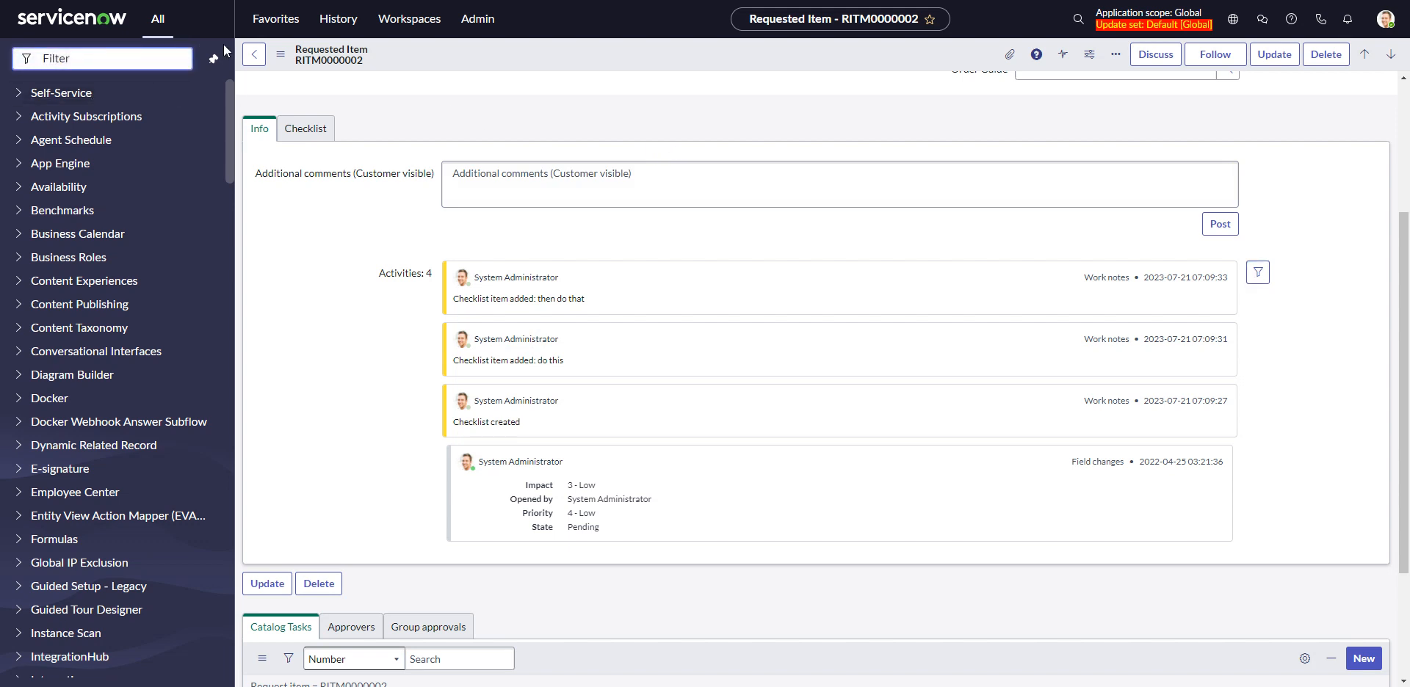
text(checklist)
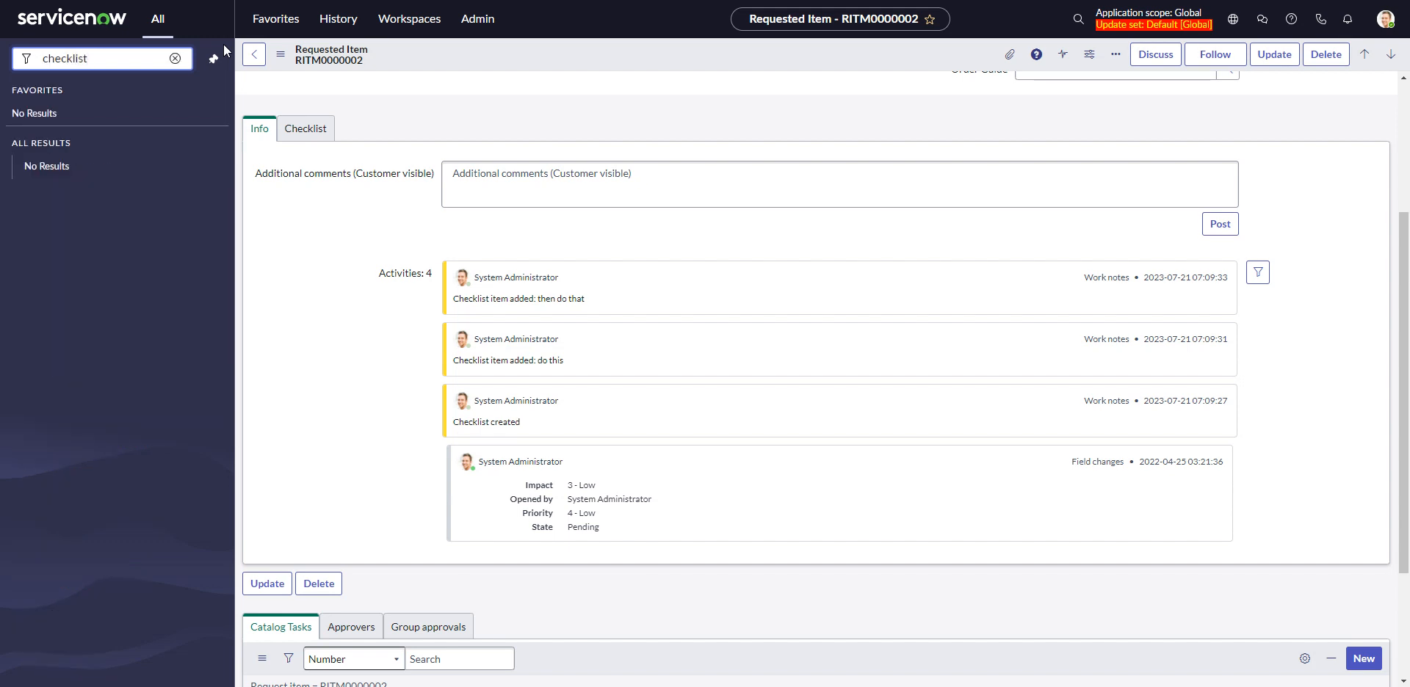
text(.list)
key(Return)
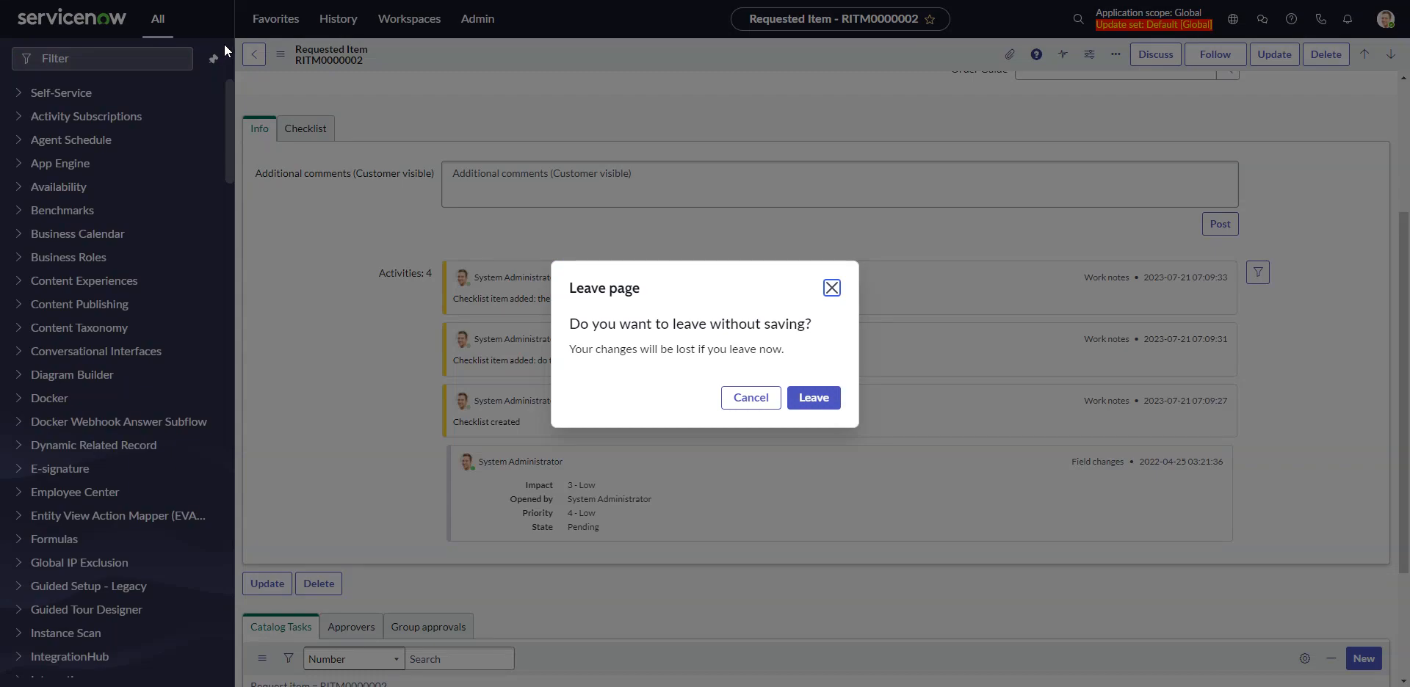
click(837, 399)
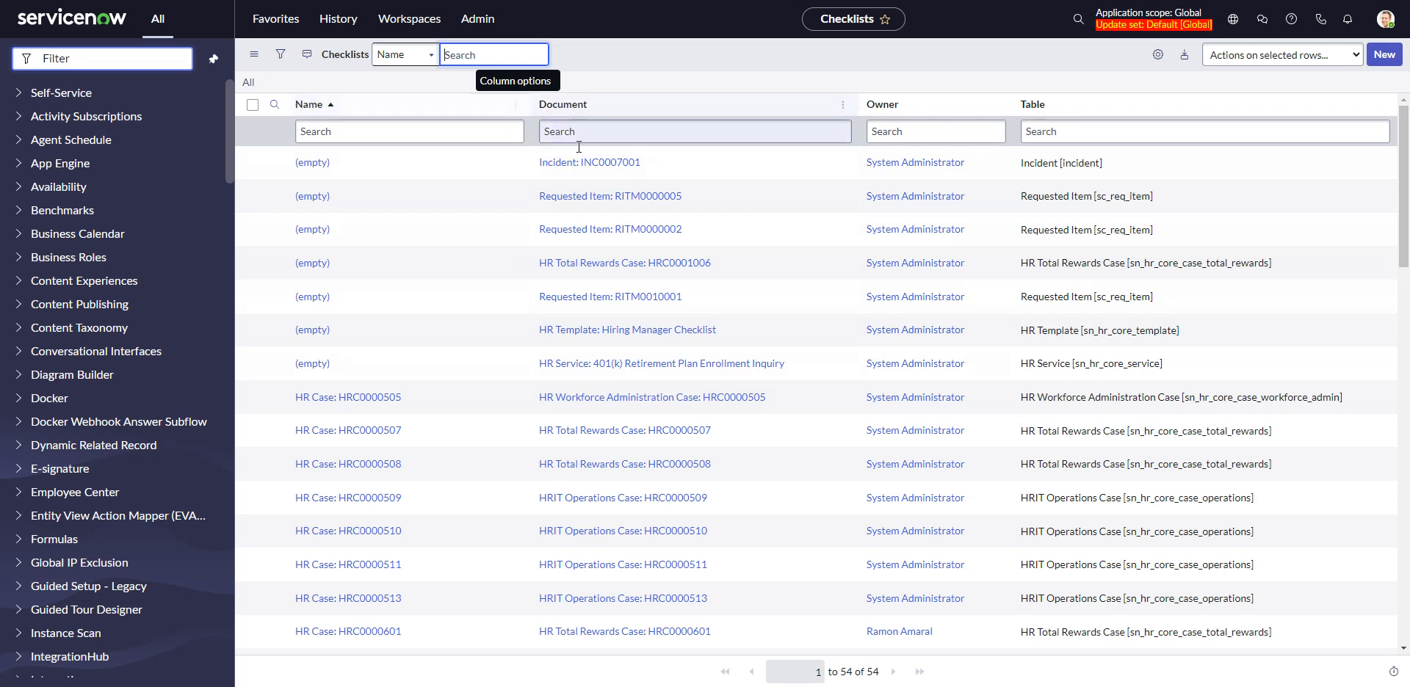
Open the Incident checklist record and add the Checklist Item->Checklist related list to its form's default view
click(318, 164)
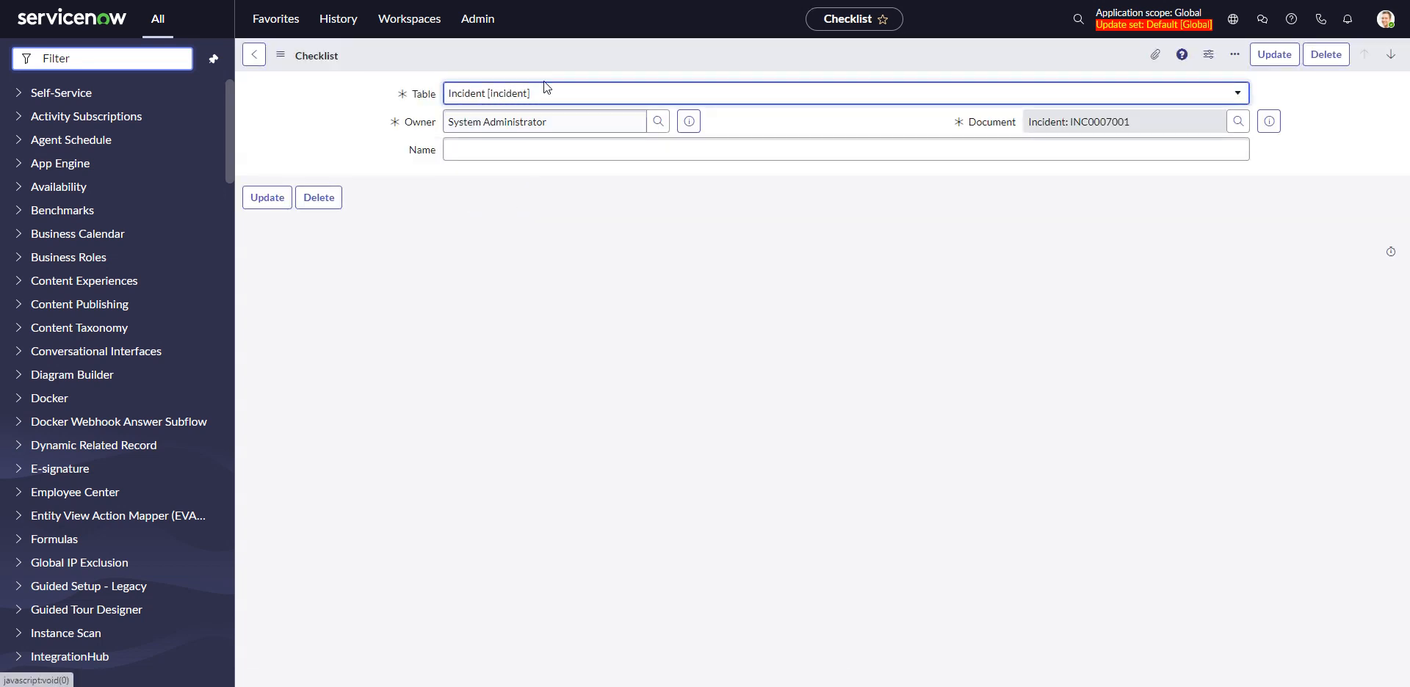
right_click(512, 54)
mouse_move(554, 125)
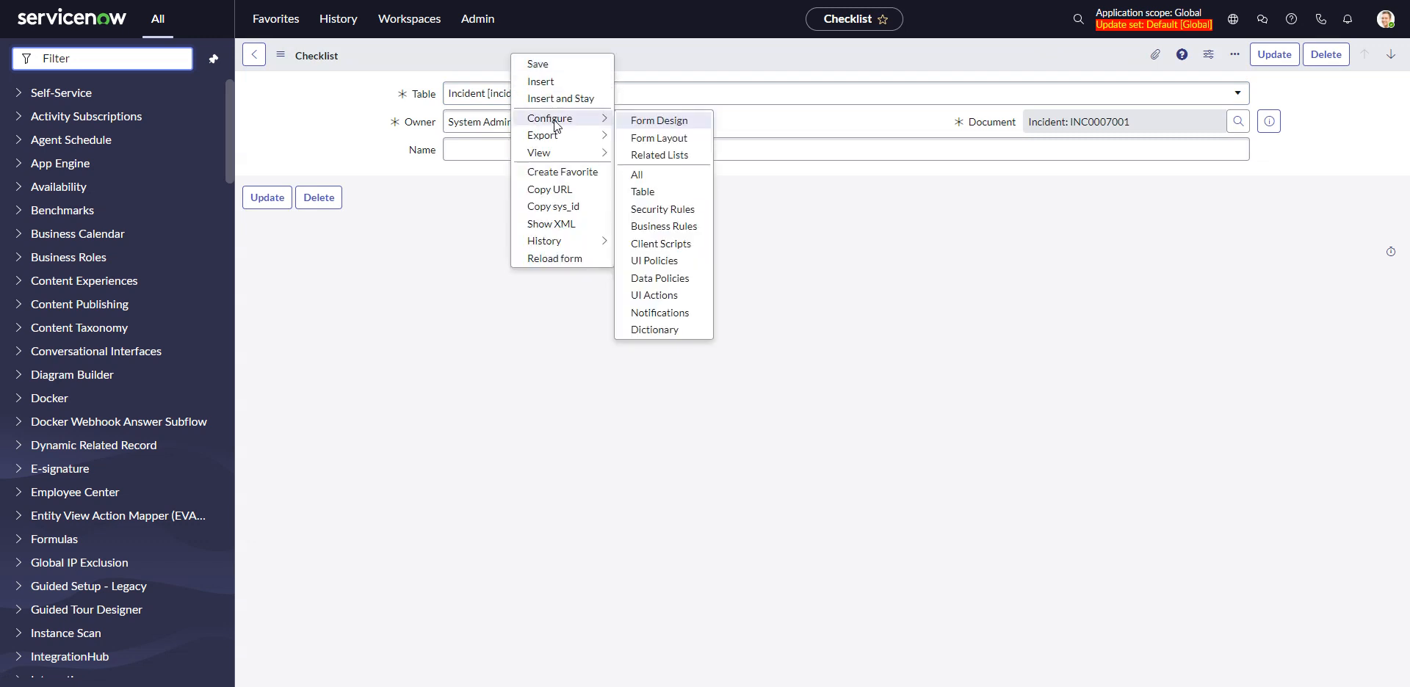
click(646, 155)
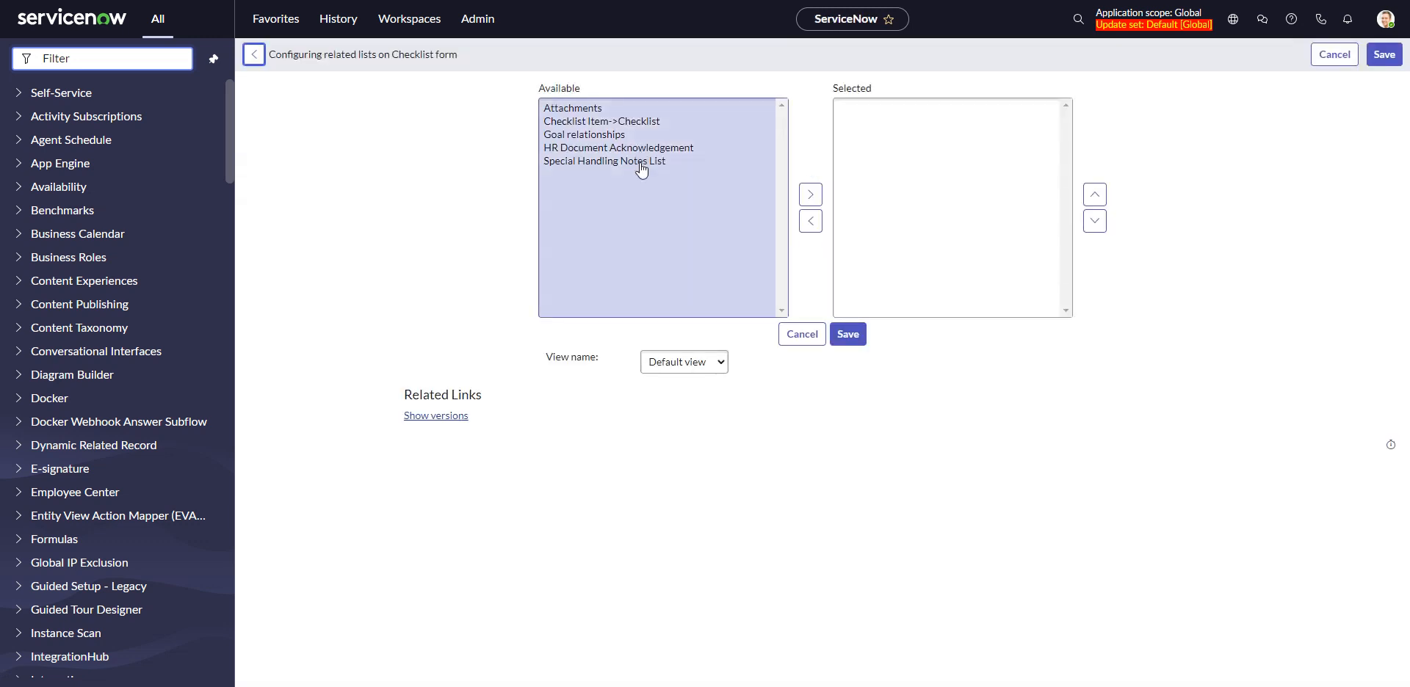
click(604, 122)
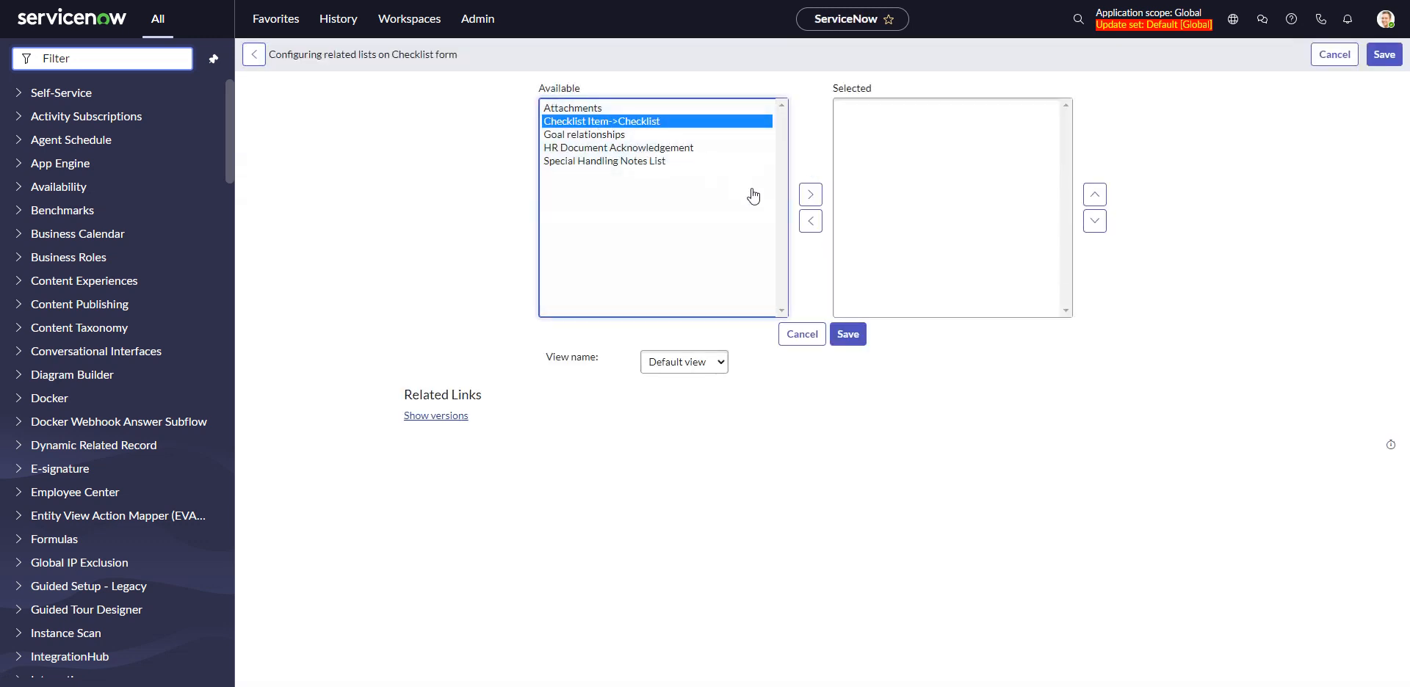
click(811, 196)
click(849, 335)
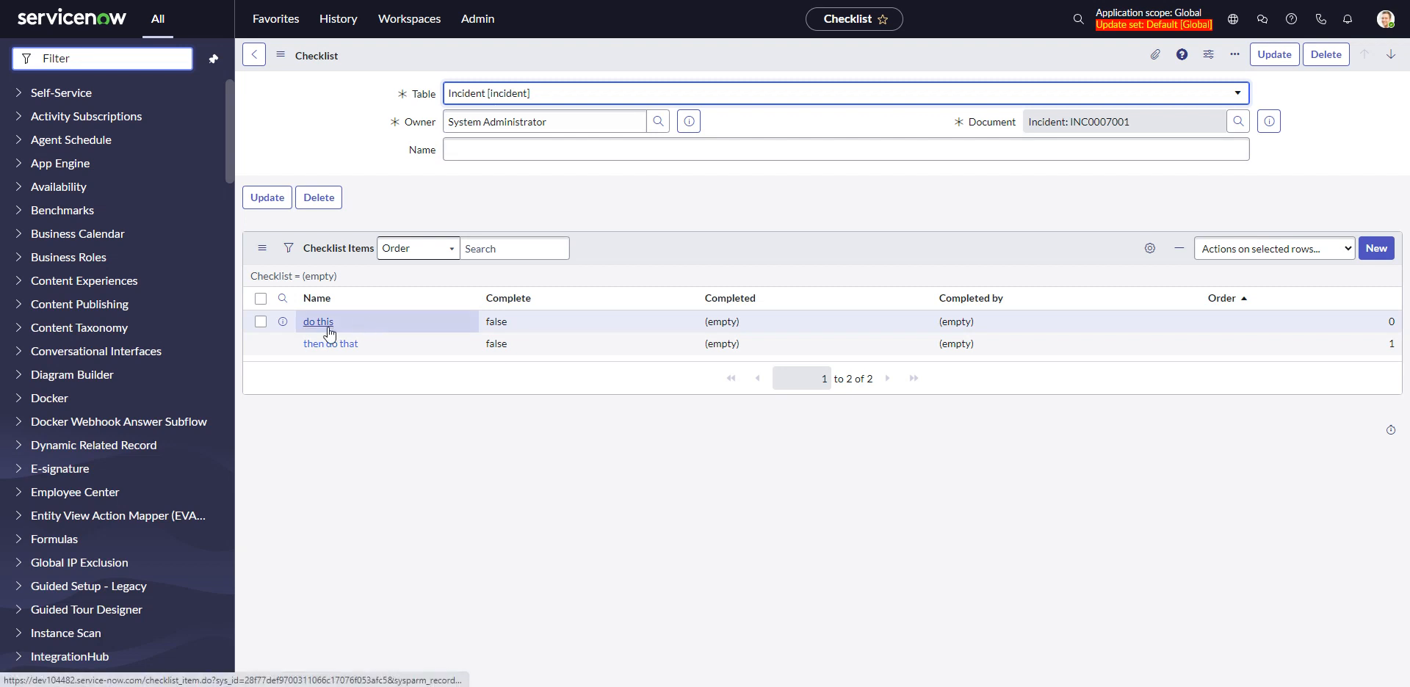
Open the business rule "Add worknote for checklist item CRUD" from the Checklist Item table's business rules
right_click(501, 301)
mouse_move(533, 360)
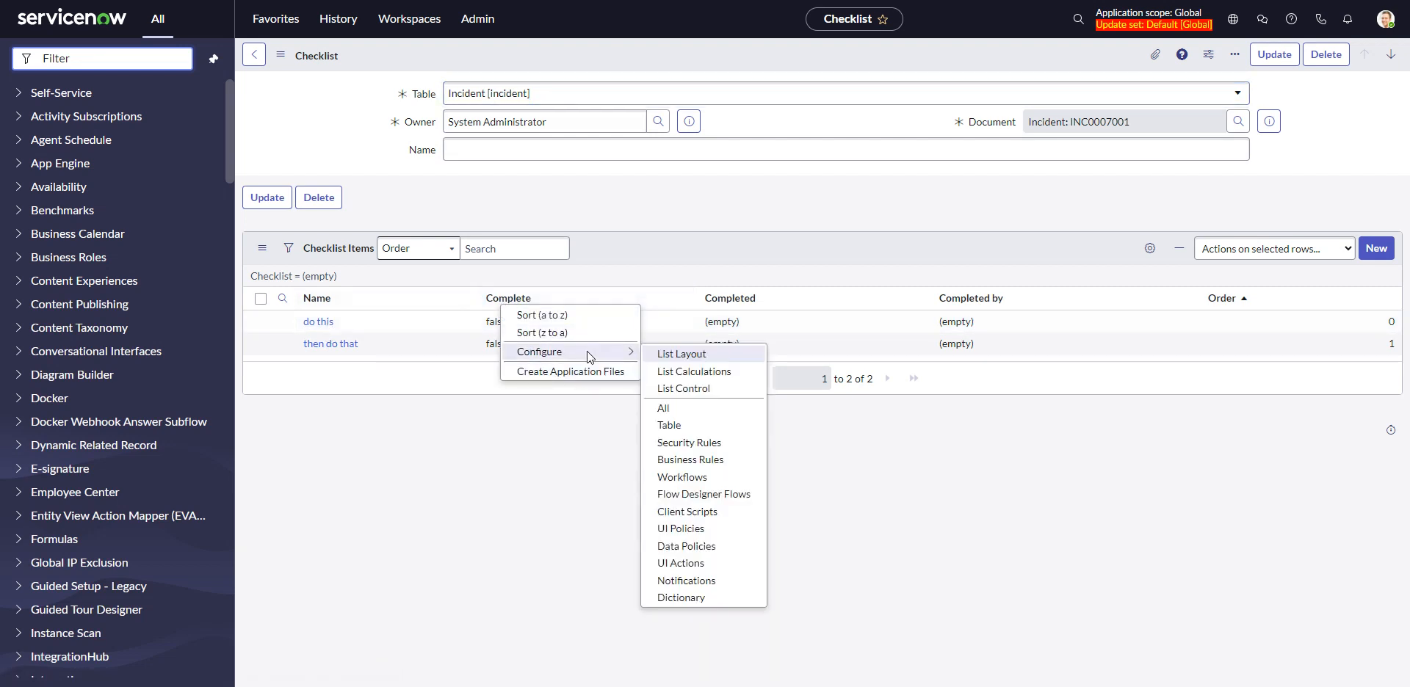
click(691, 460)
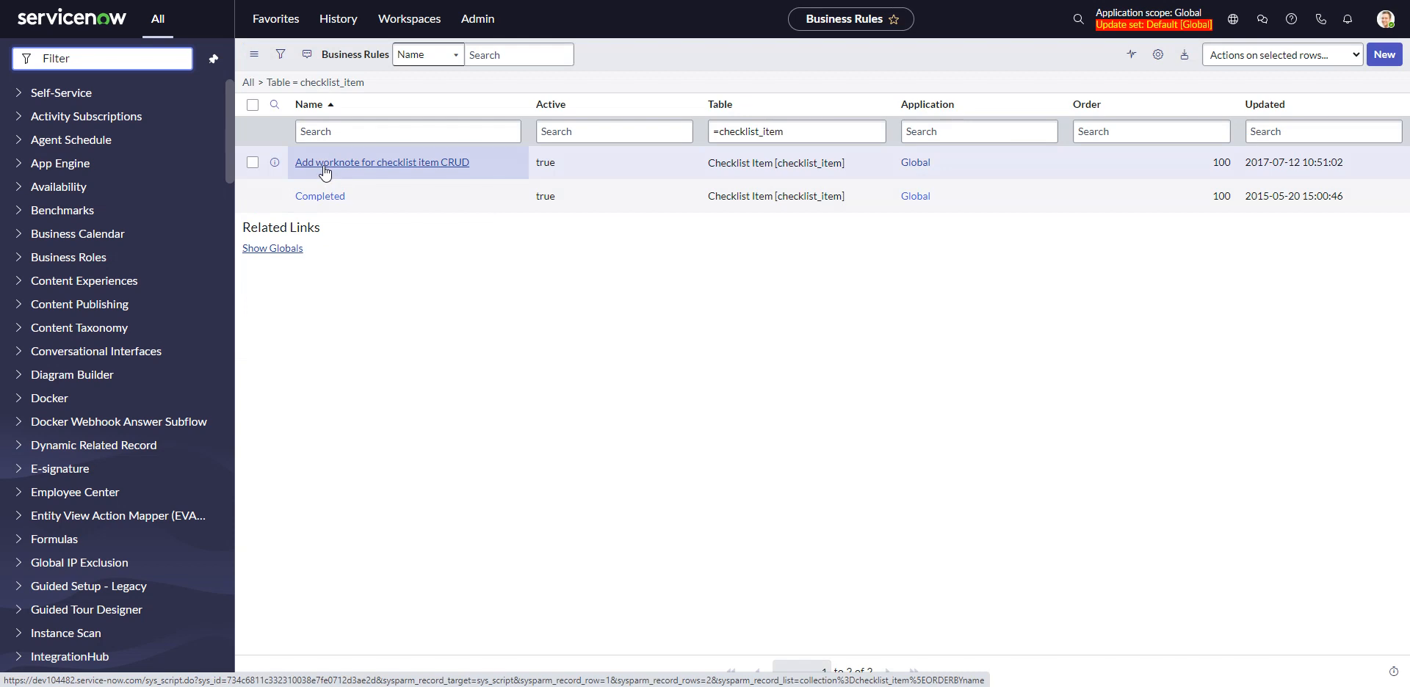
click(462, 172)
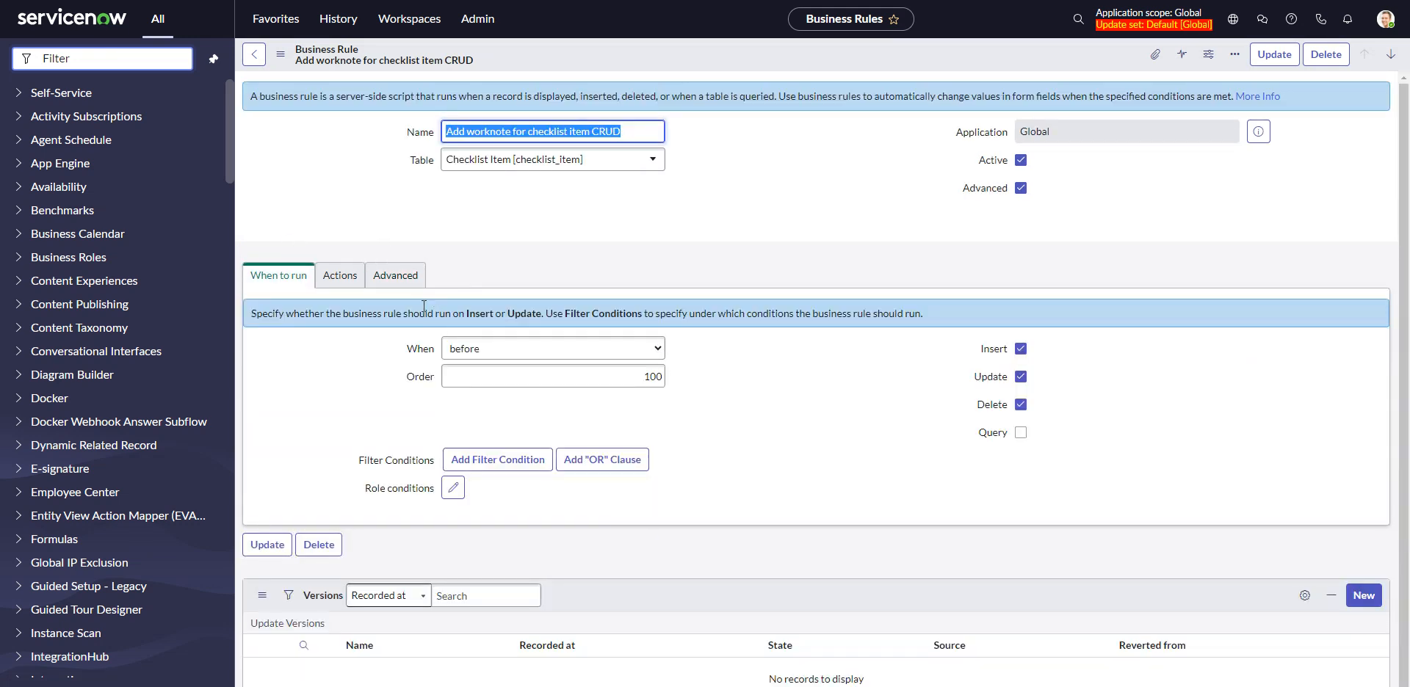
Examine the business rule's script for how it writes work notes on checklist item insert, delete and update
click(406, 285)
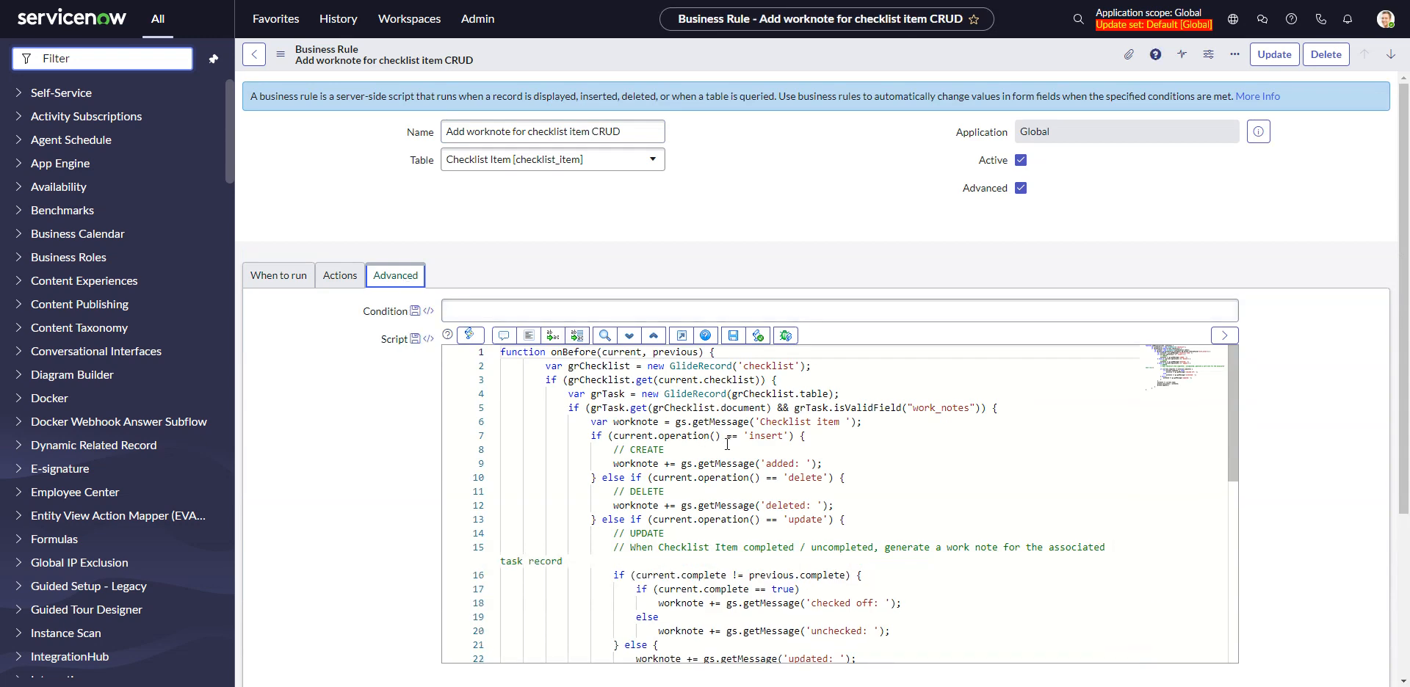
scroll(955, 507, down, 1)
scroll(1311, 481, down, 3)
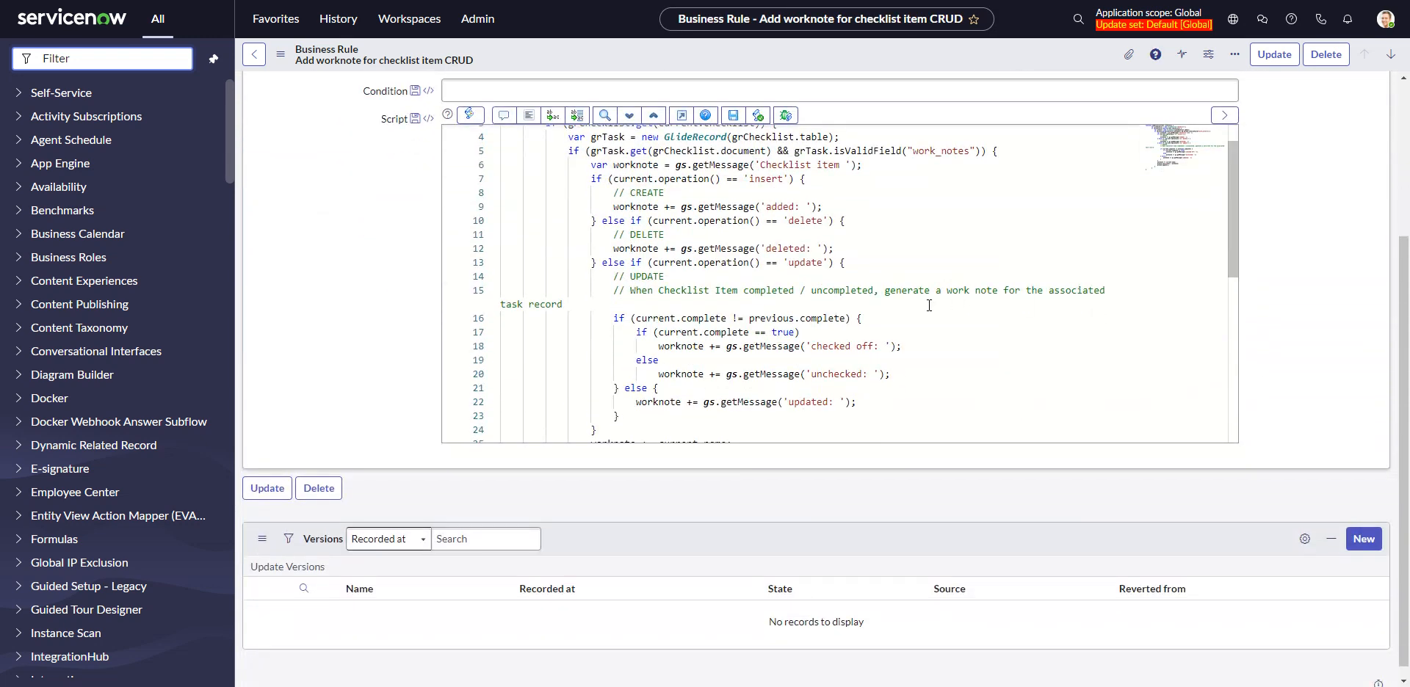
scroll(925, 308, down, 3)
scroll(925, 308, up, 3)
scroll(925, 308, up, 1)
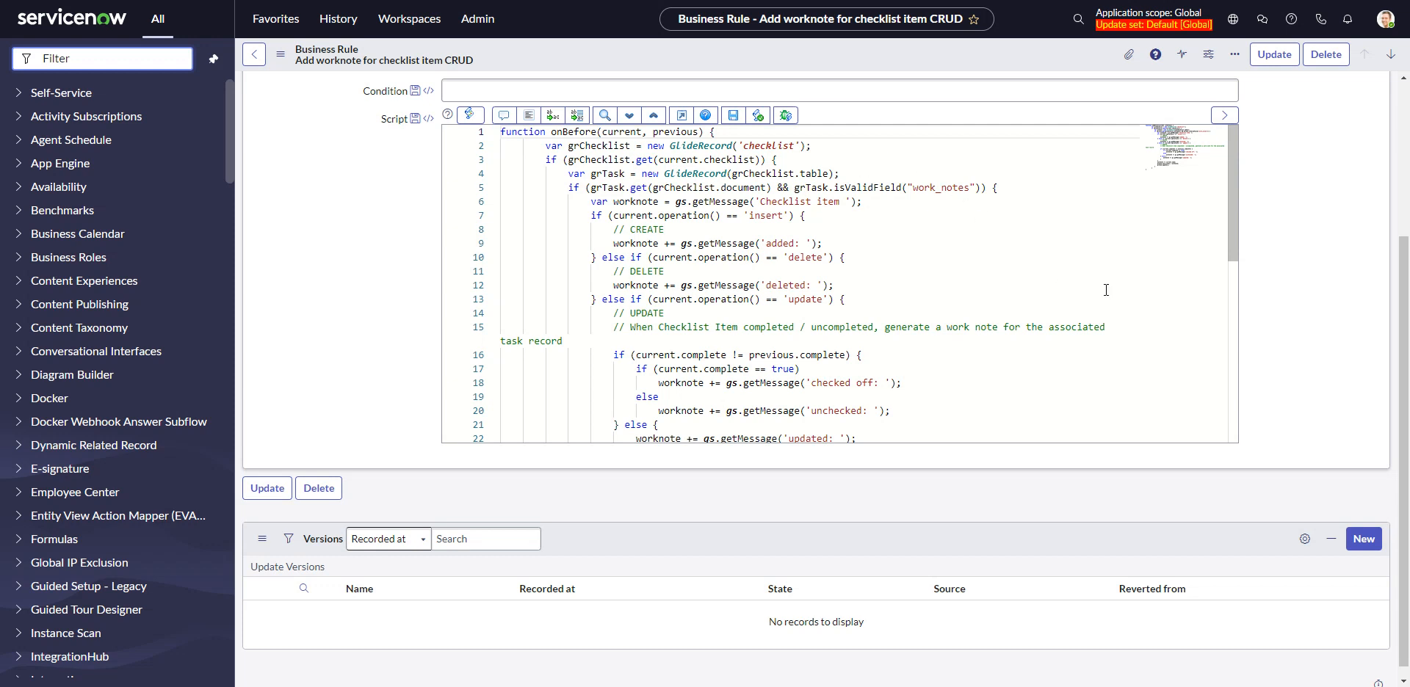
scroll(1043, 288, up, 2)
scroll(989, 285, down, 1)
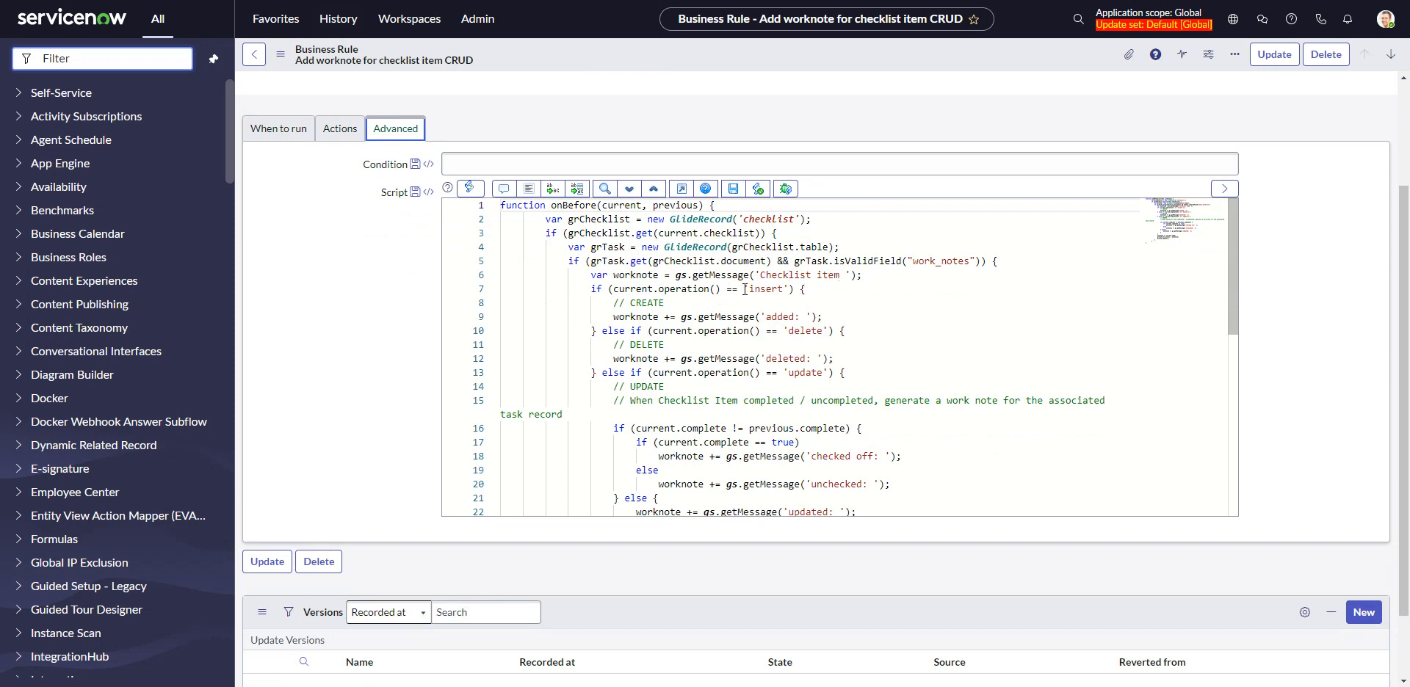
Deactivate the "Add worknote for checklist item CRUD" business rule and save the change
scroll(1025, 192, up, 2)
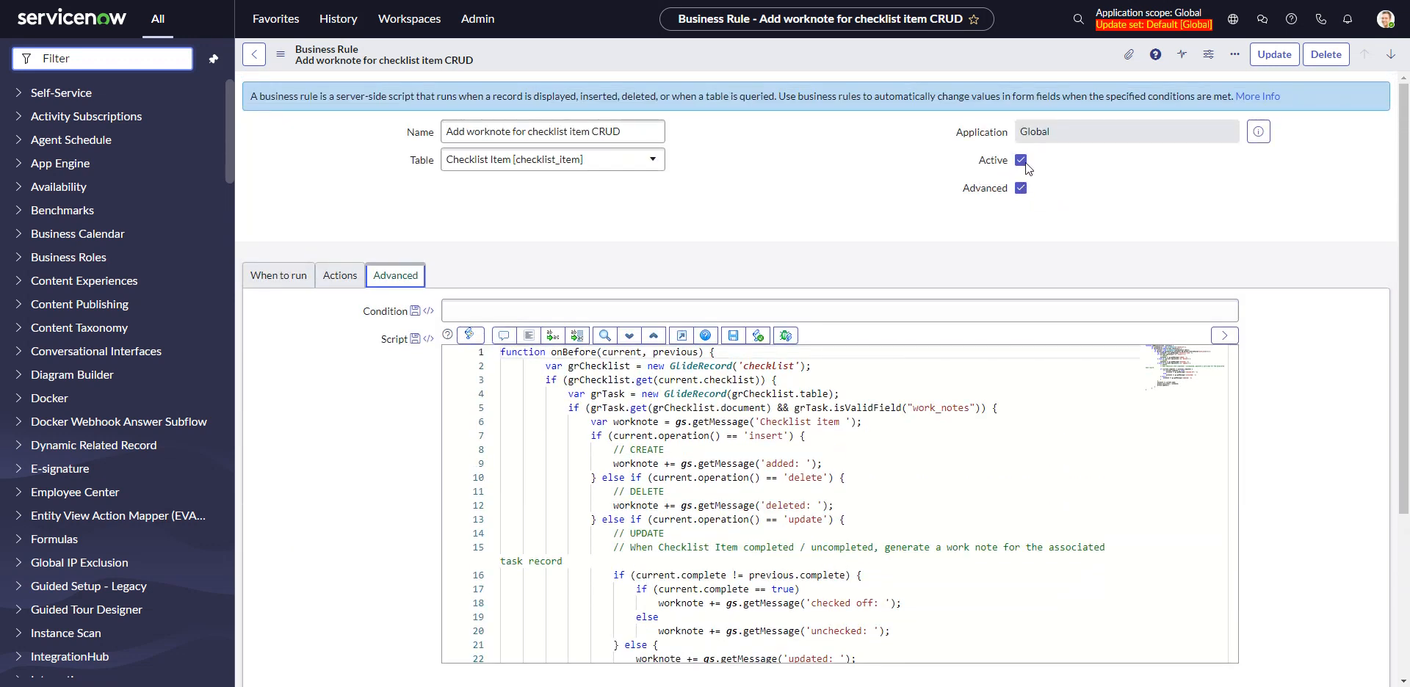
click(1021, 161)
click(1274, 54)
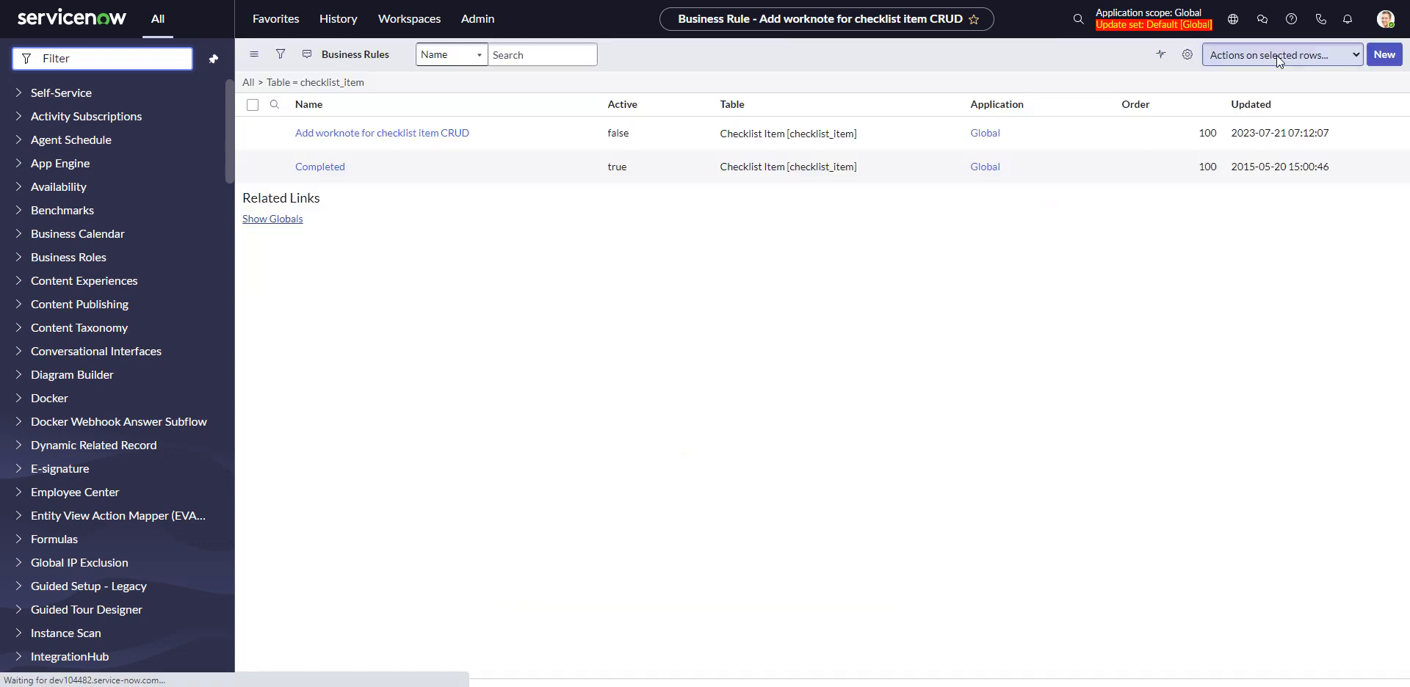
Return to the recently viewed active Requested Items list and open the Samsung Galaxy S7 requested item
click(347, 29)
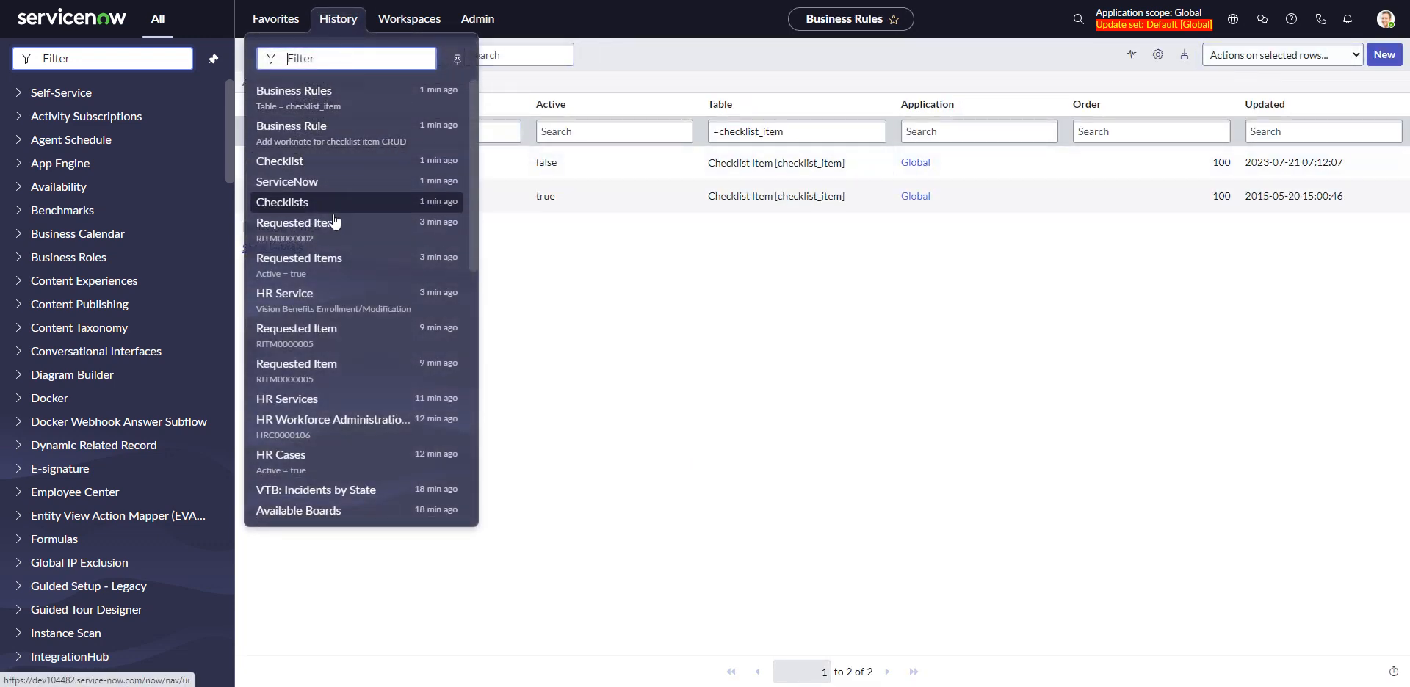
click(335, 274)
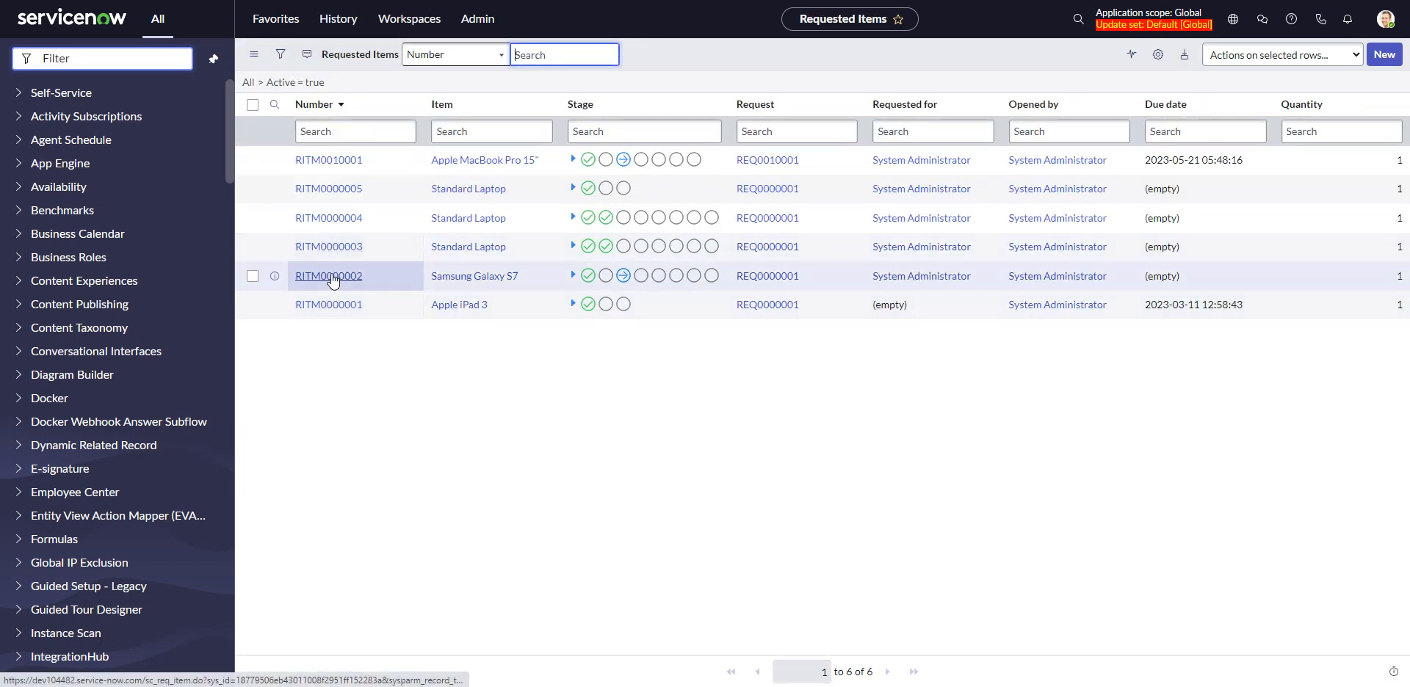
click(328, 281)
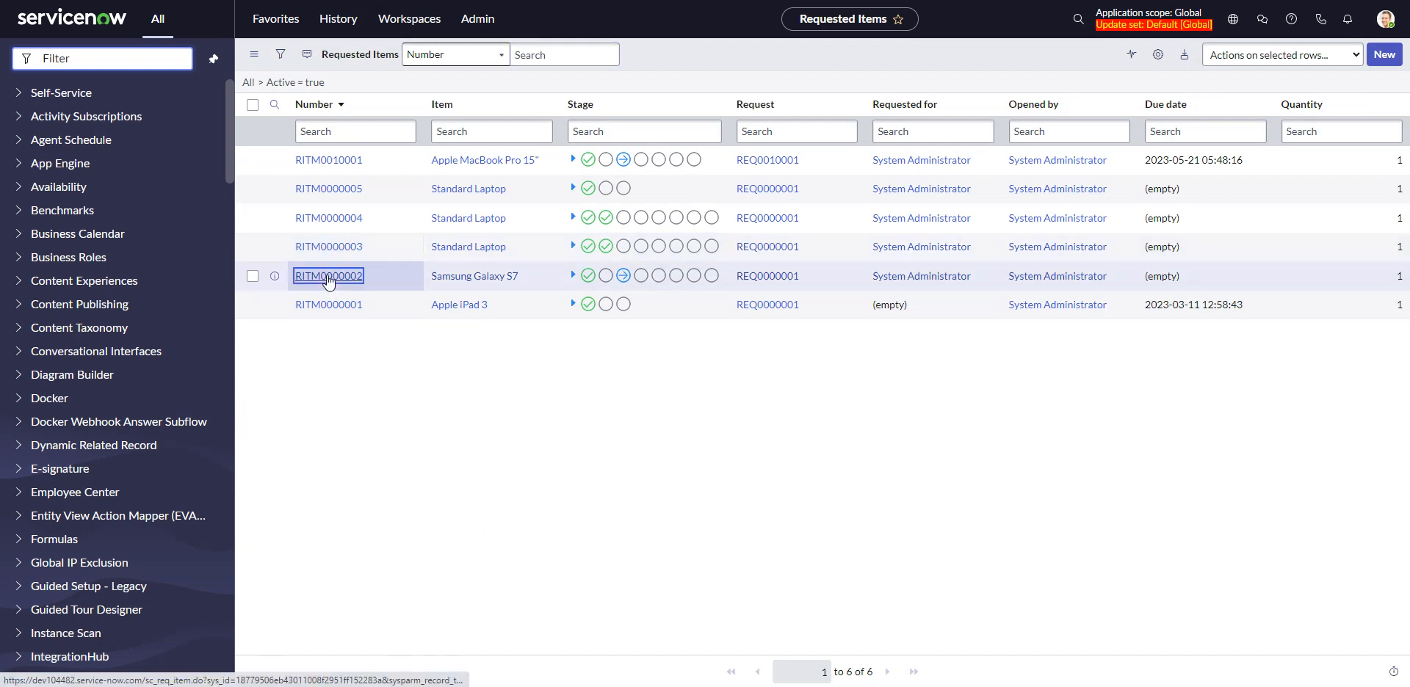
Check off "do this" and "then do that" in the checklist and review the item's activity entries
scroll(331, 275, down, 3)
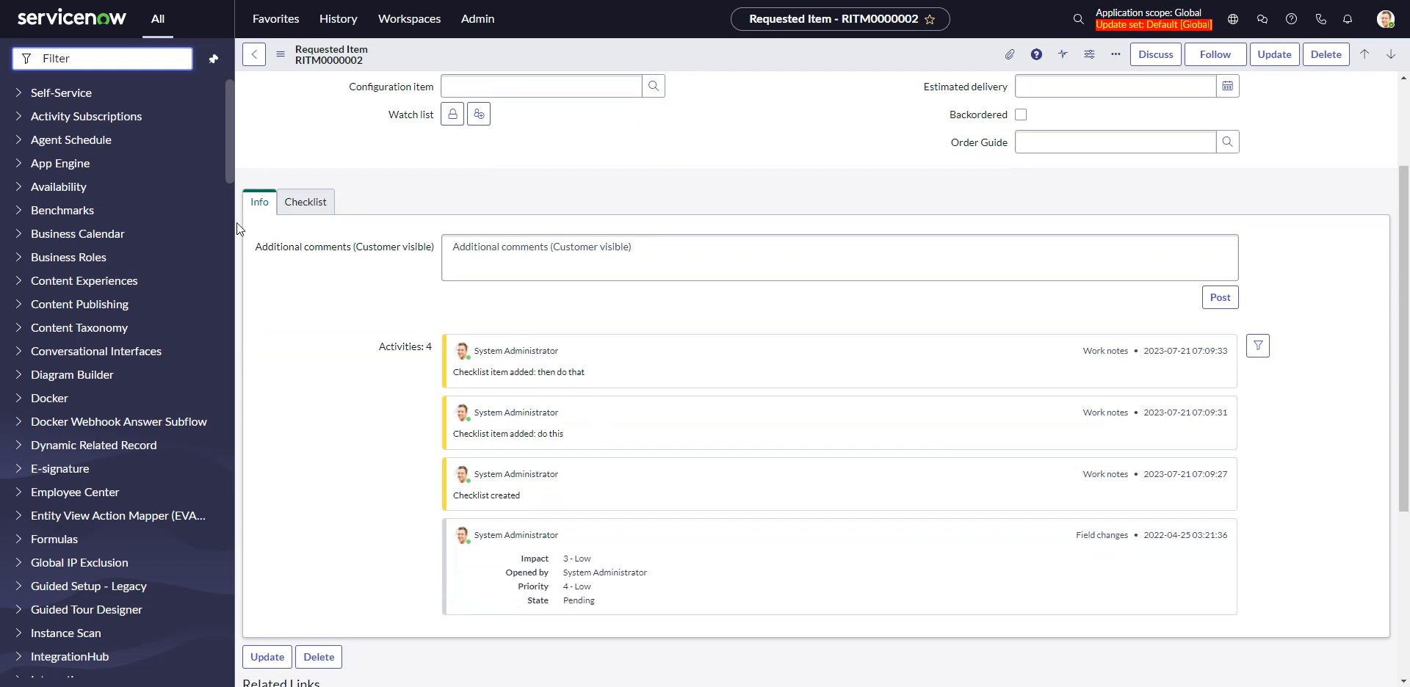
click(306, 202)
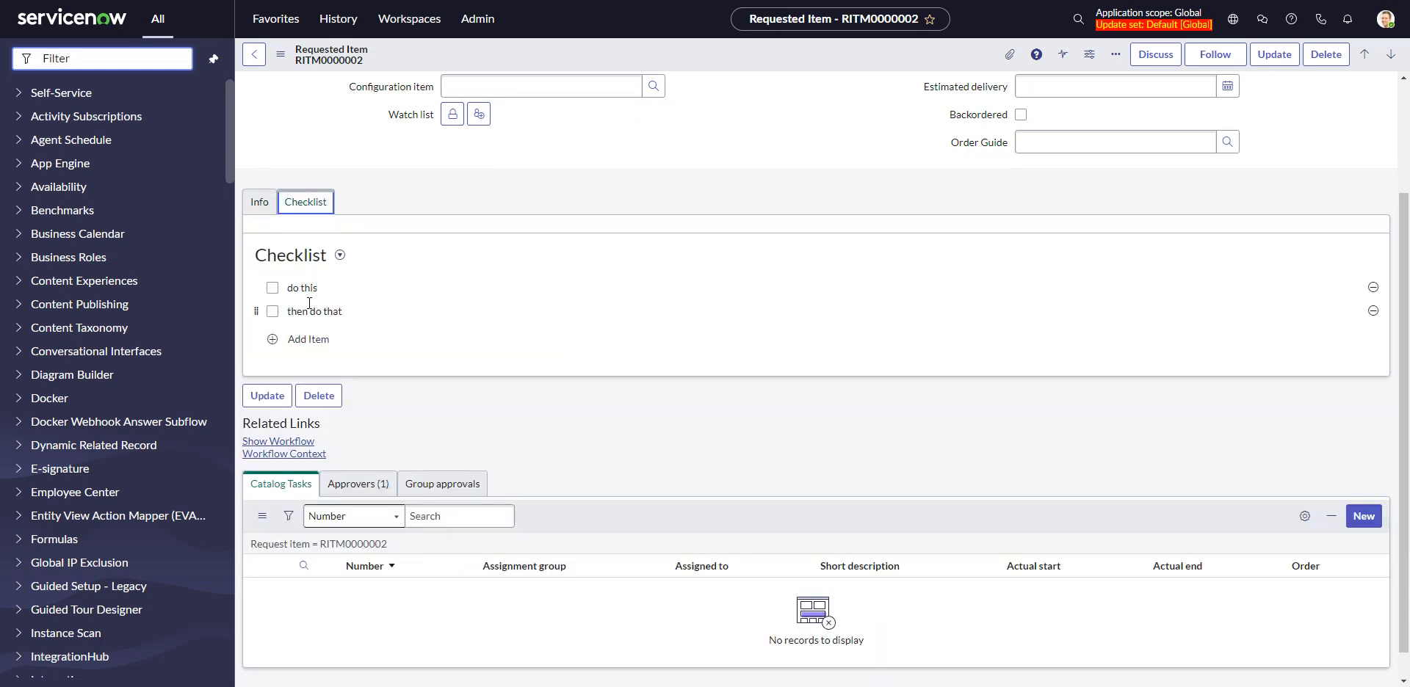
click(273, 287)
click(272, 311)
click(263, 207)
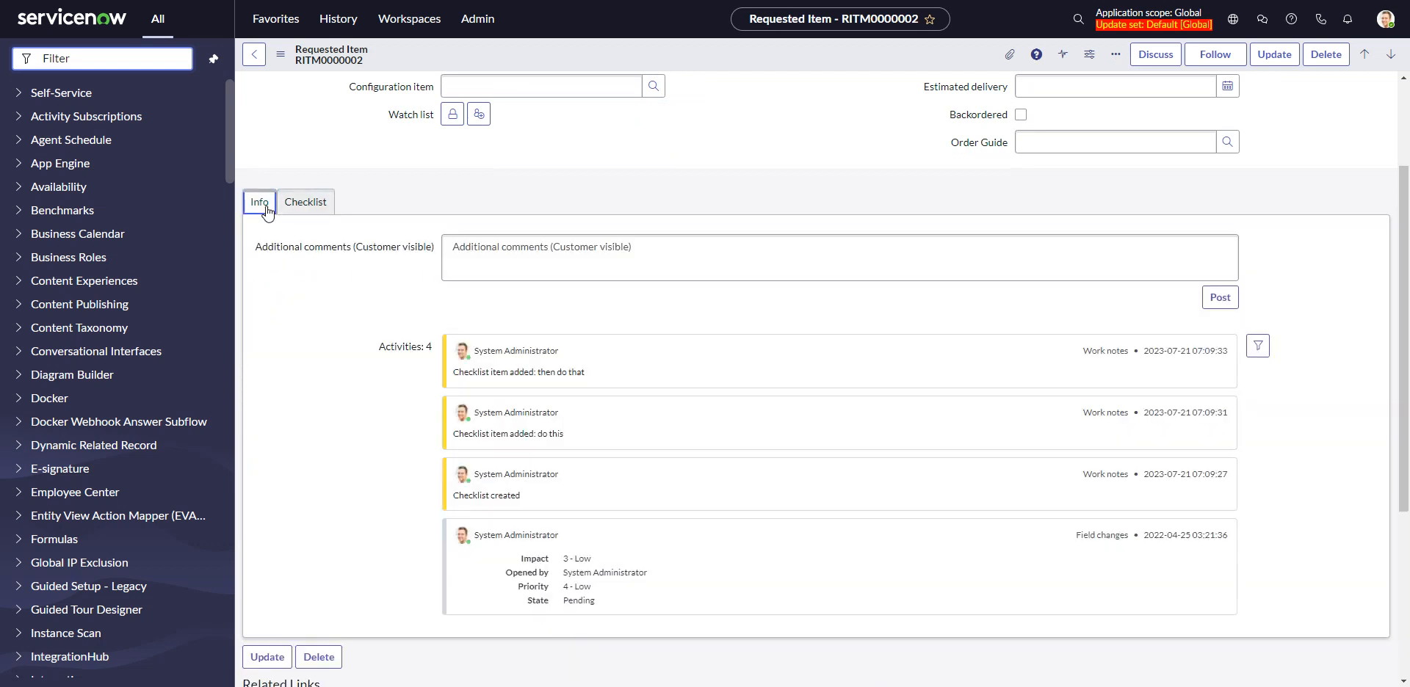
Delete the requested item's existing checklist and confirm the deletion
click(288, 205)
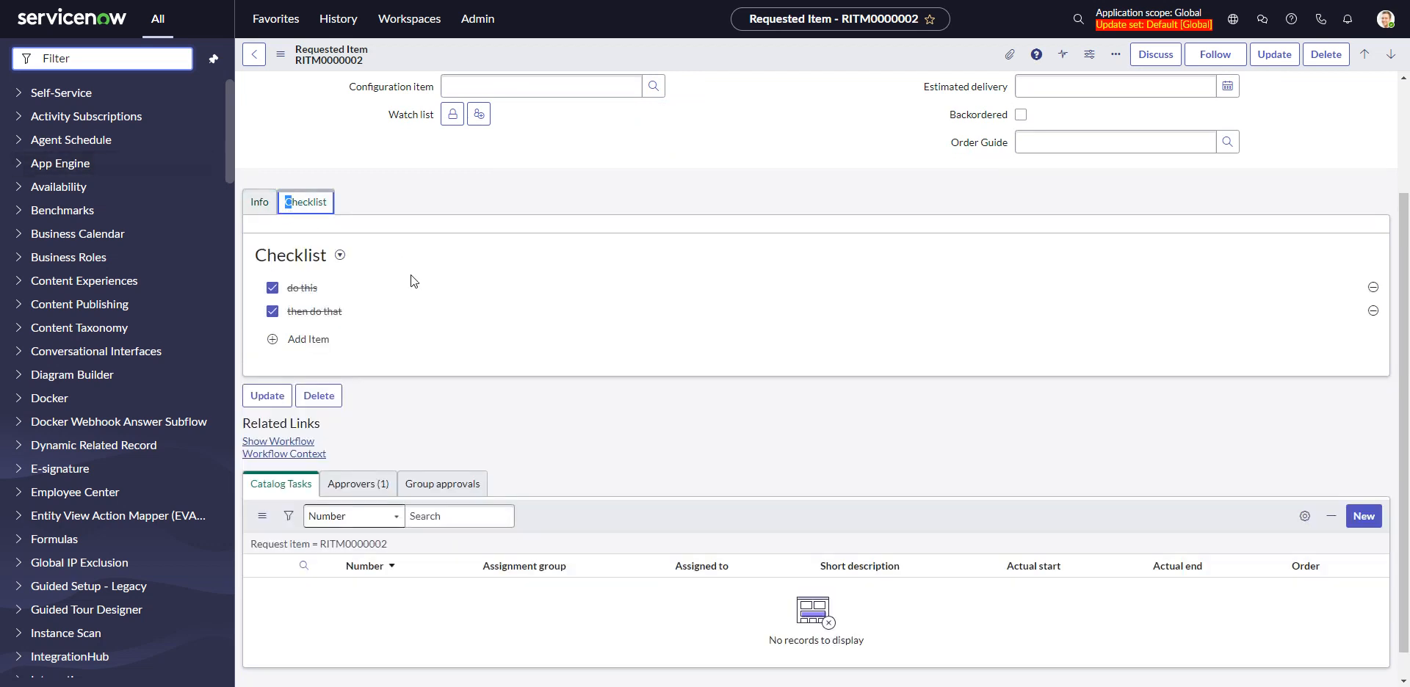
click(341, 257)
click(369, 298)
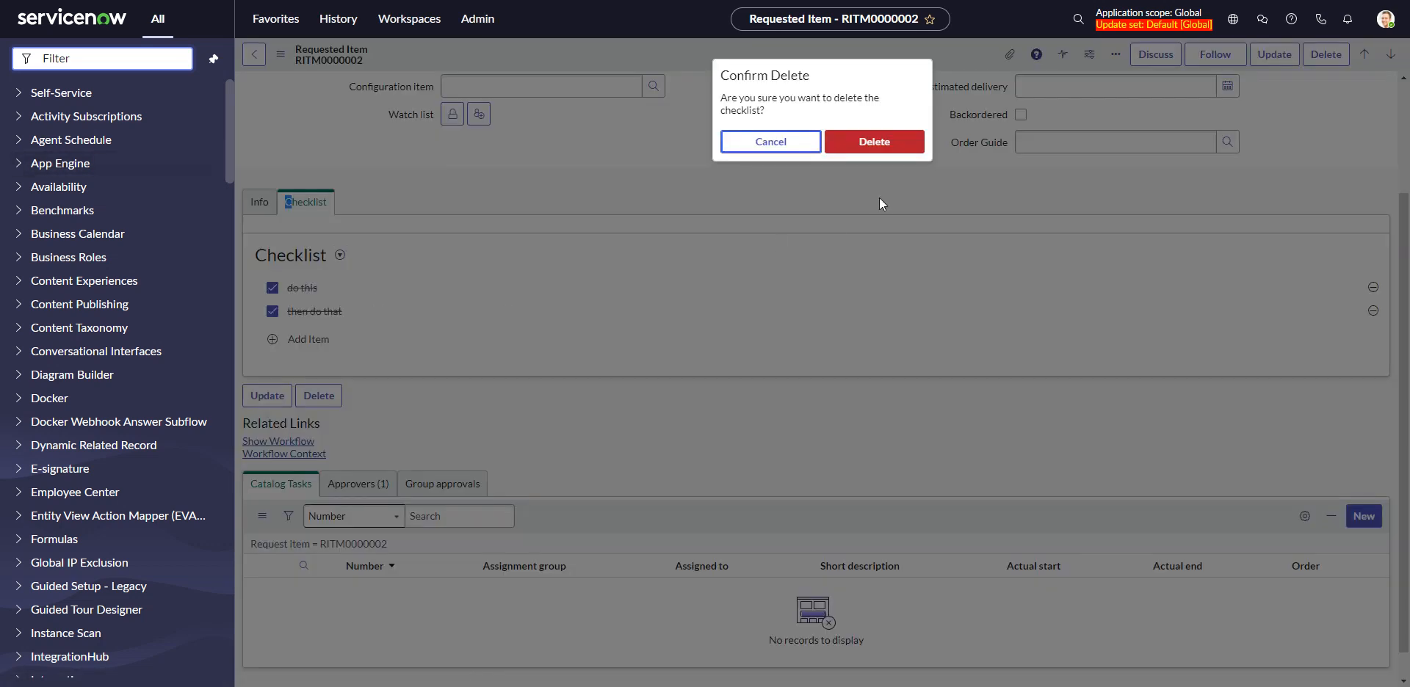
click(867, 144)
Create a new checklist on the requested item with two items, both named "asdfasdfasdf"
click(343, 256)
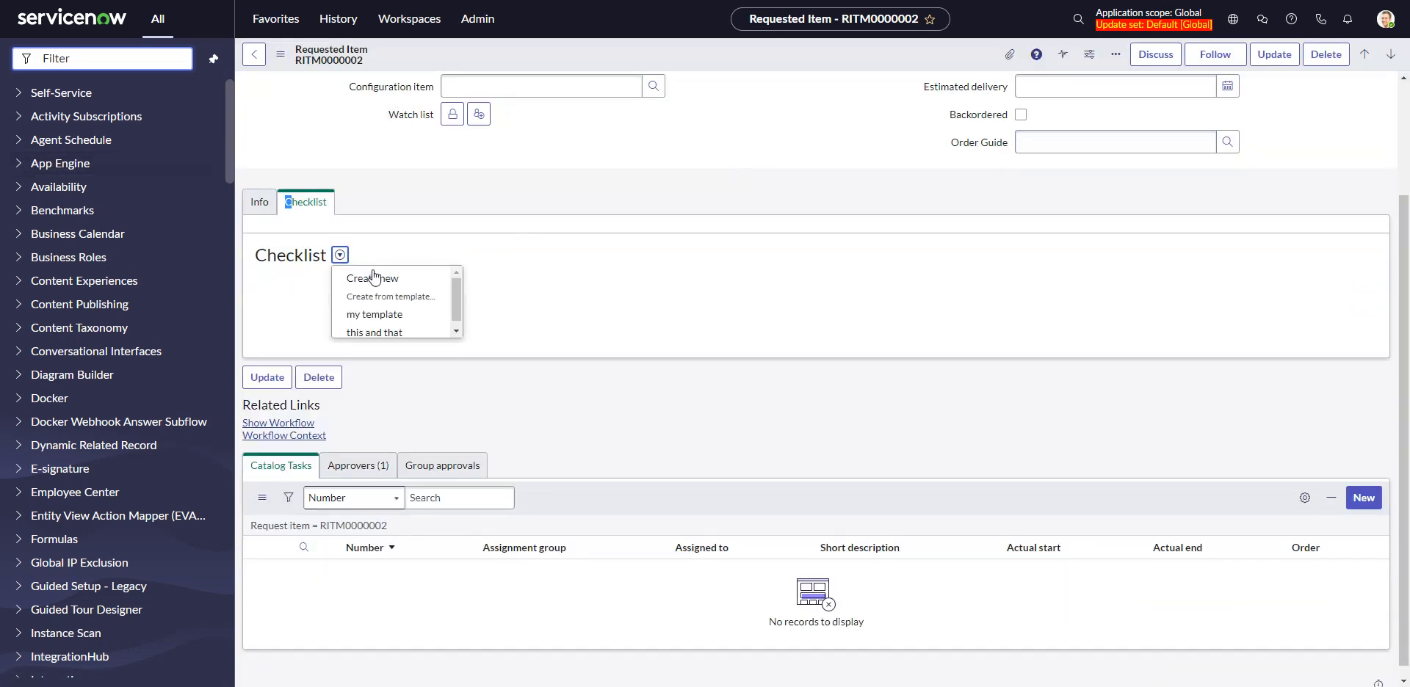
click(371, 277)
text(asdfasdfasdf)
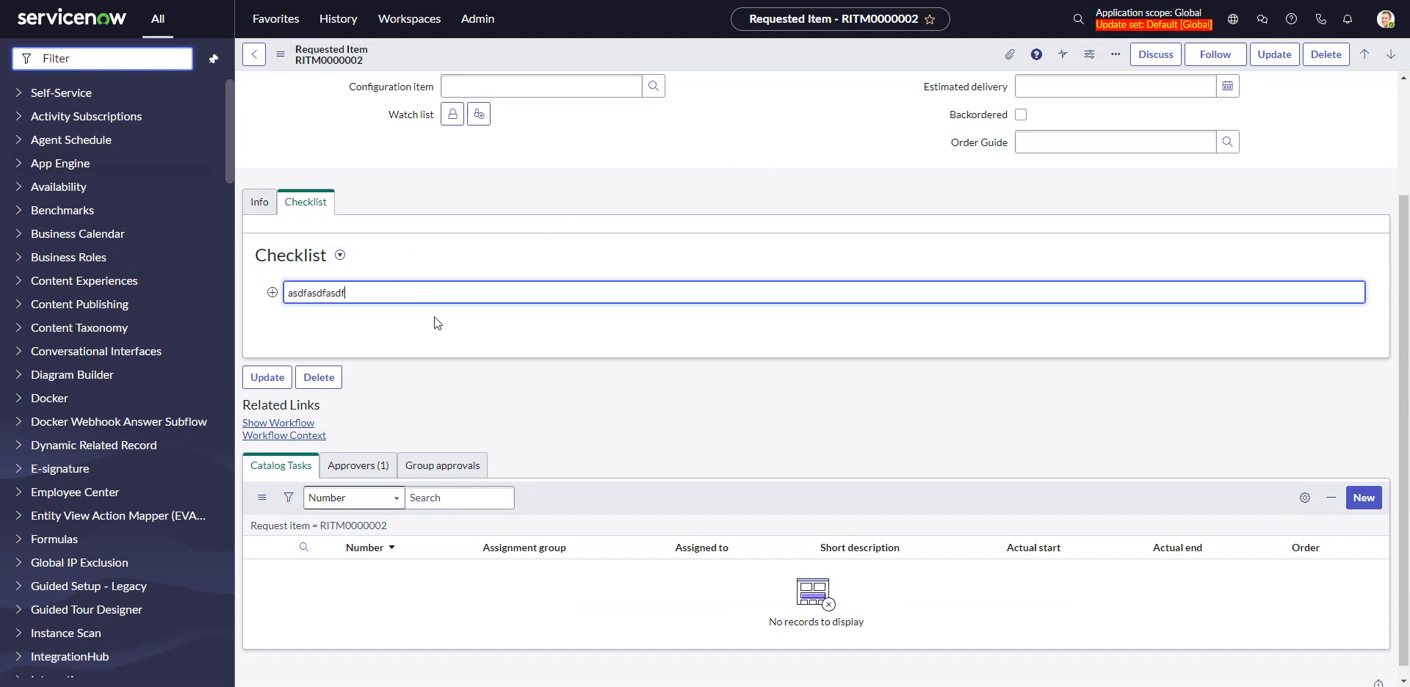
key(Return)
text(asdfasdf)
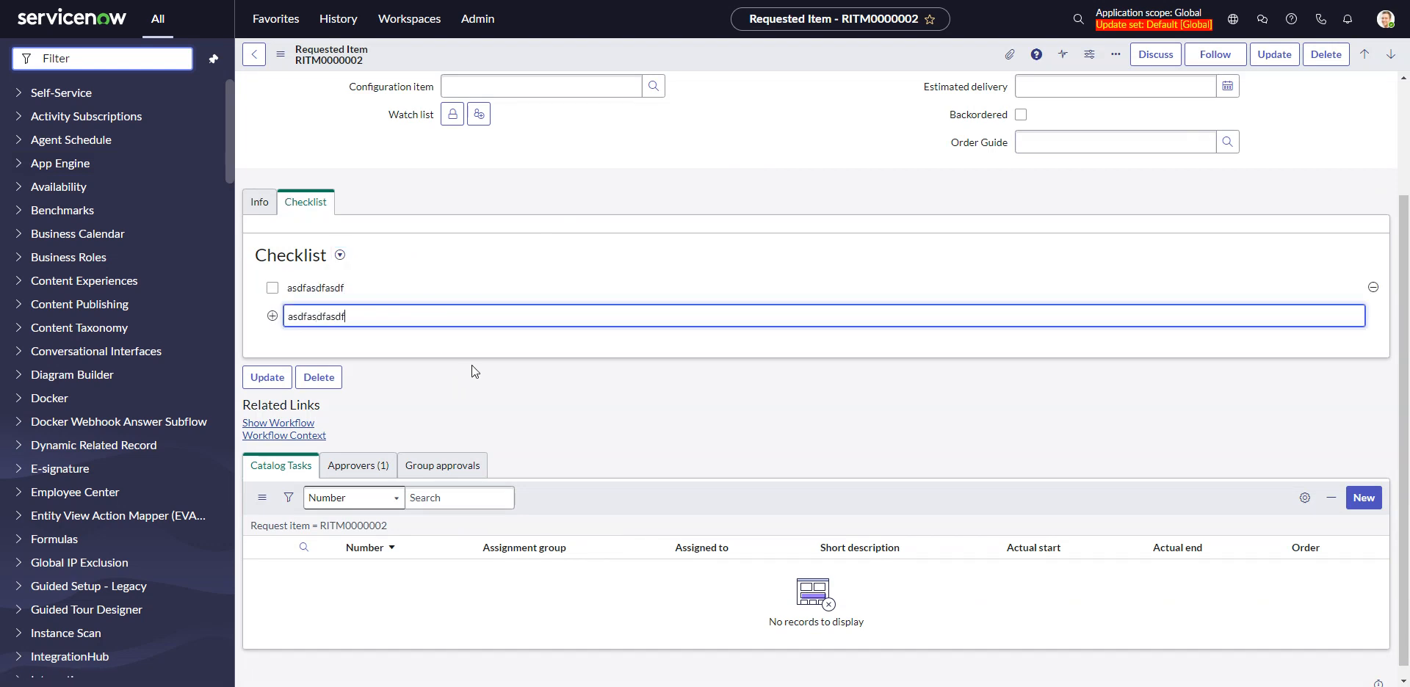
key(Return)
Review the requested item's activity entries for work notes produced by deleting and recreating the checklist
click(259, 202)
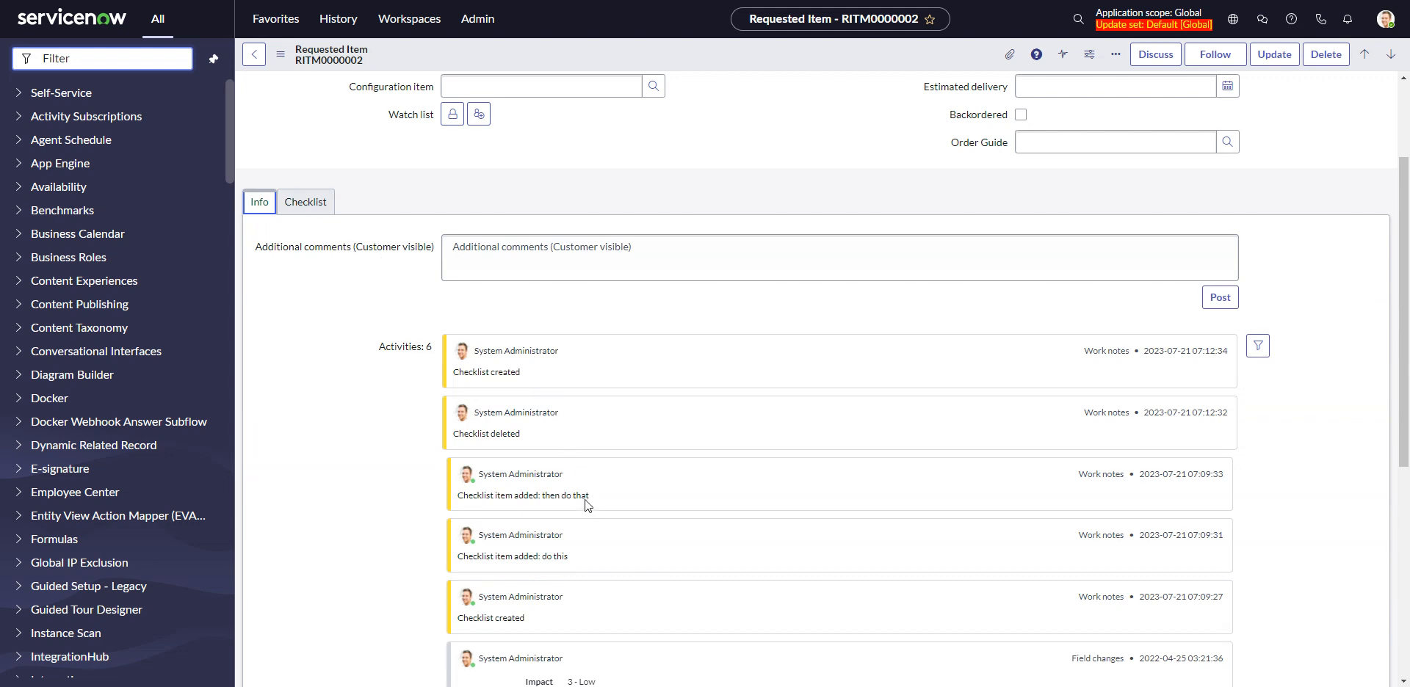
scroll(587, 519, down, 2)
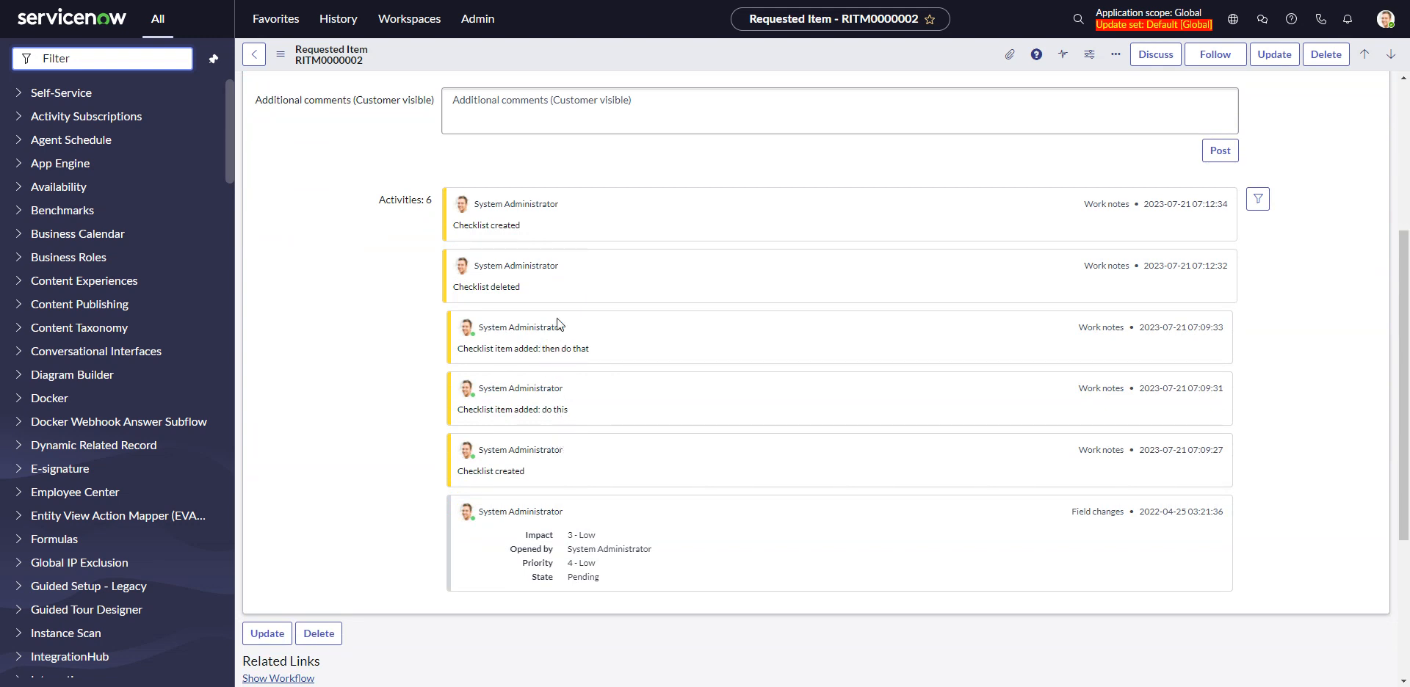
scroll(557, 271, up, 1)
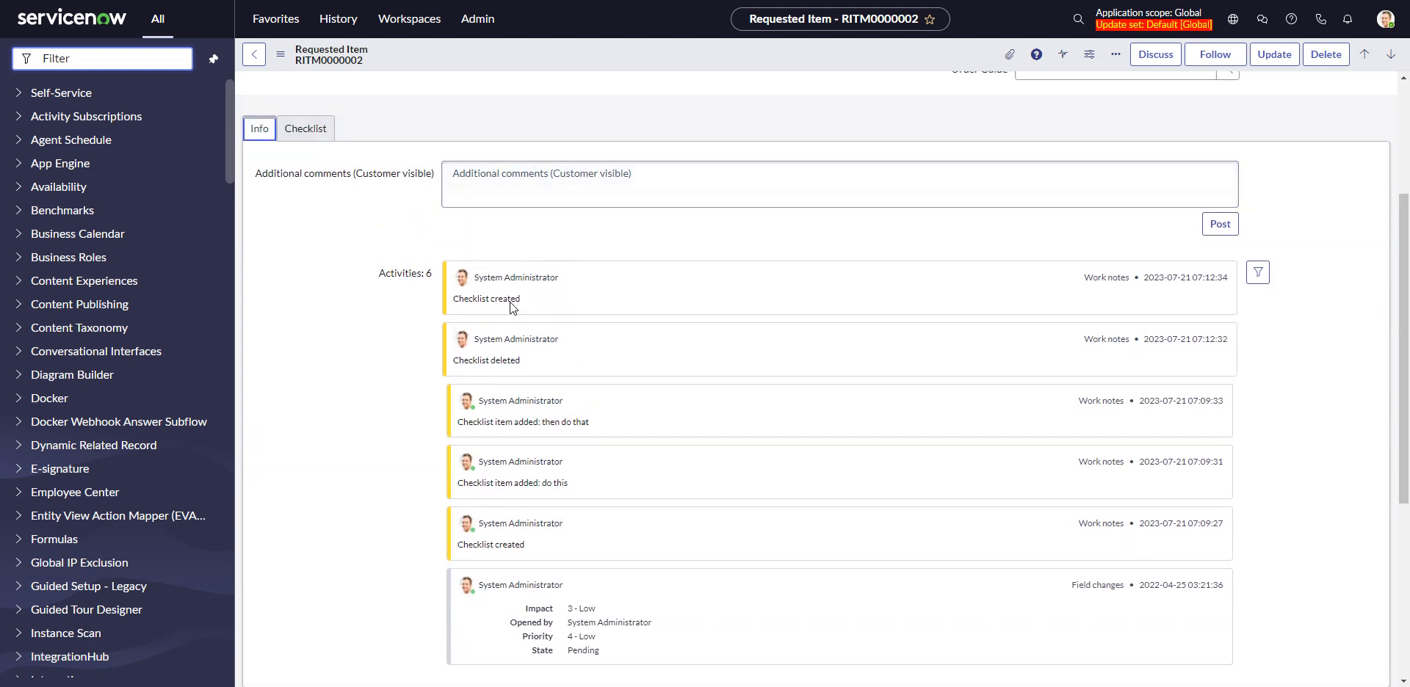
Go back to the recently viewed Checklist record without saving and list the business rules configured for its table
click(344, 24)
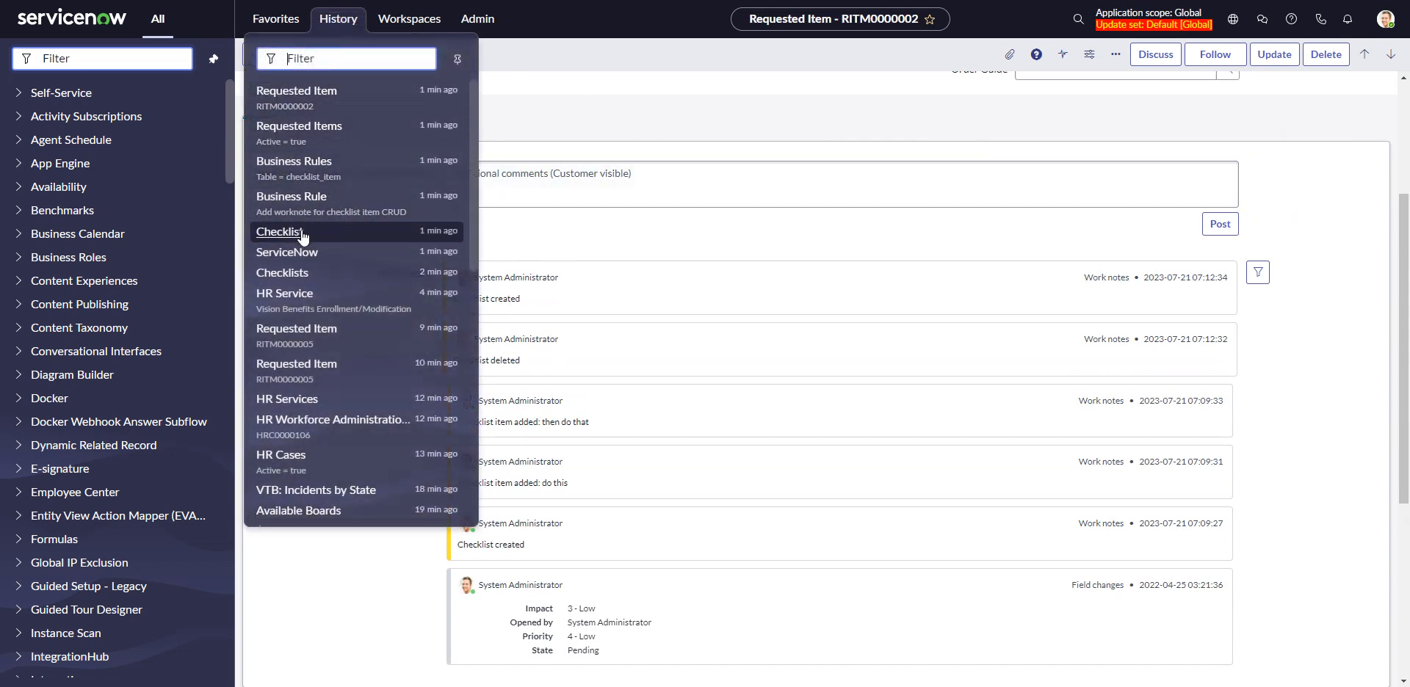
click(363, 221)
click(812, 398)
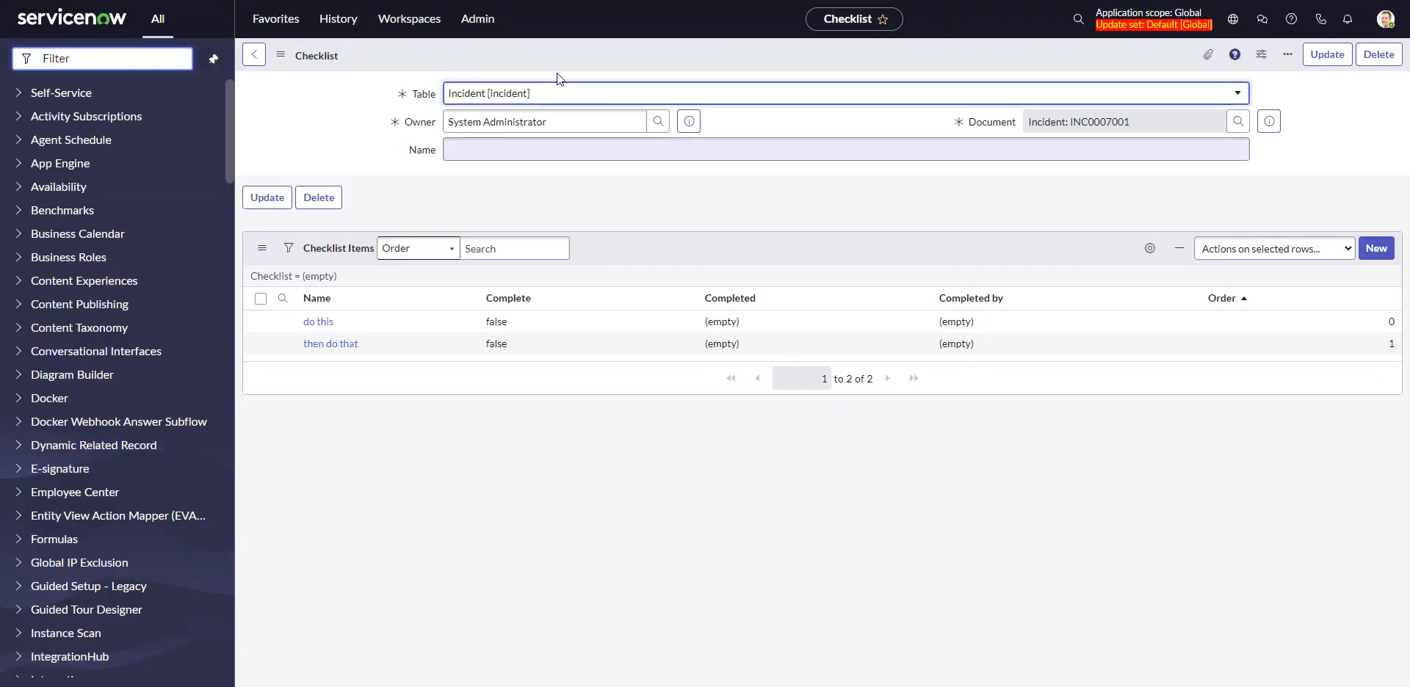
right_click(411, 55)
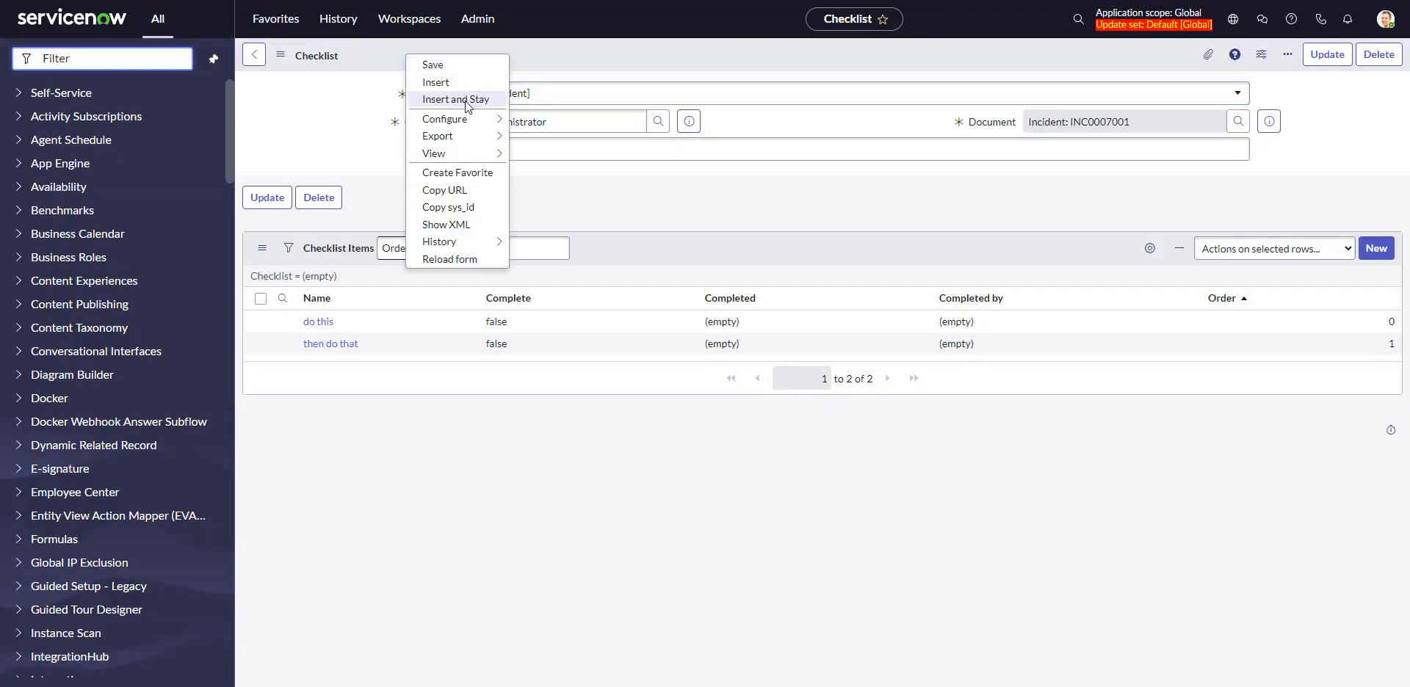
mouse_move(468, 117)
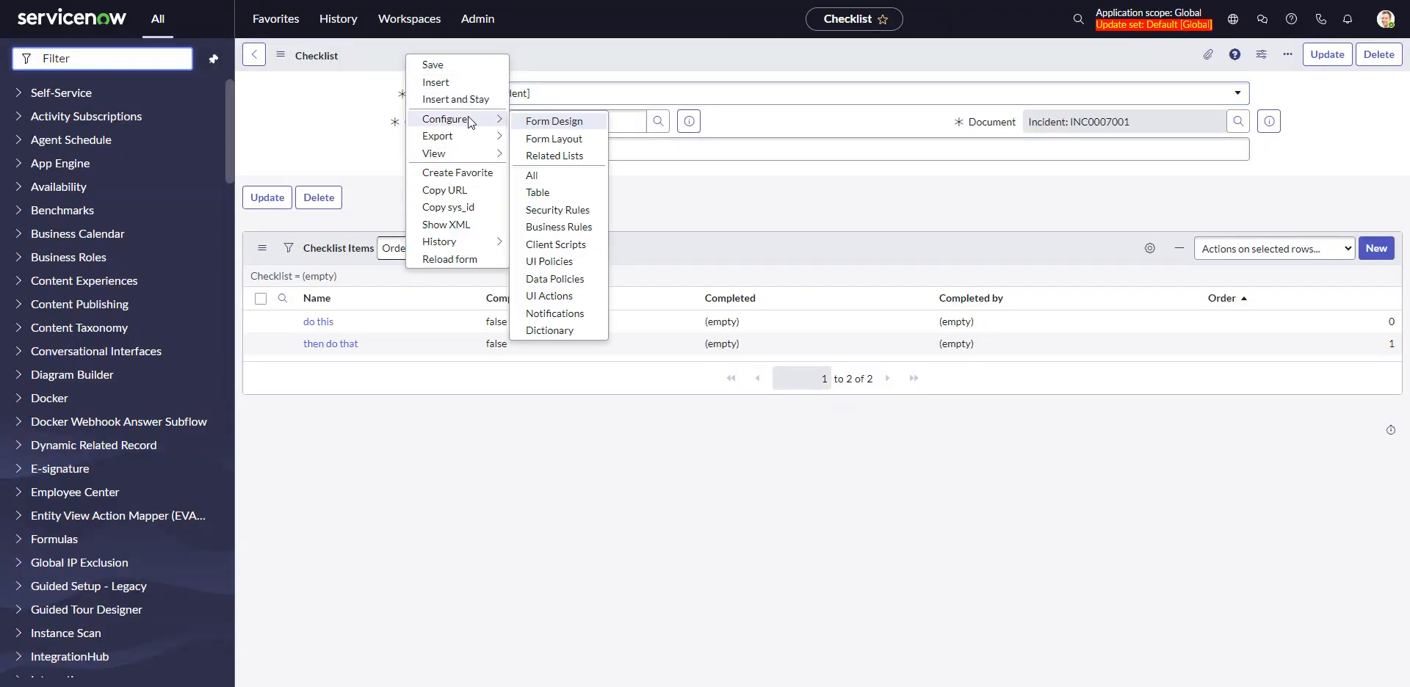
click(577, 227)
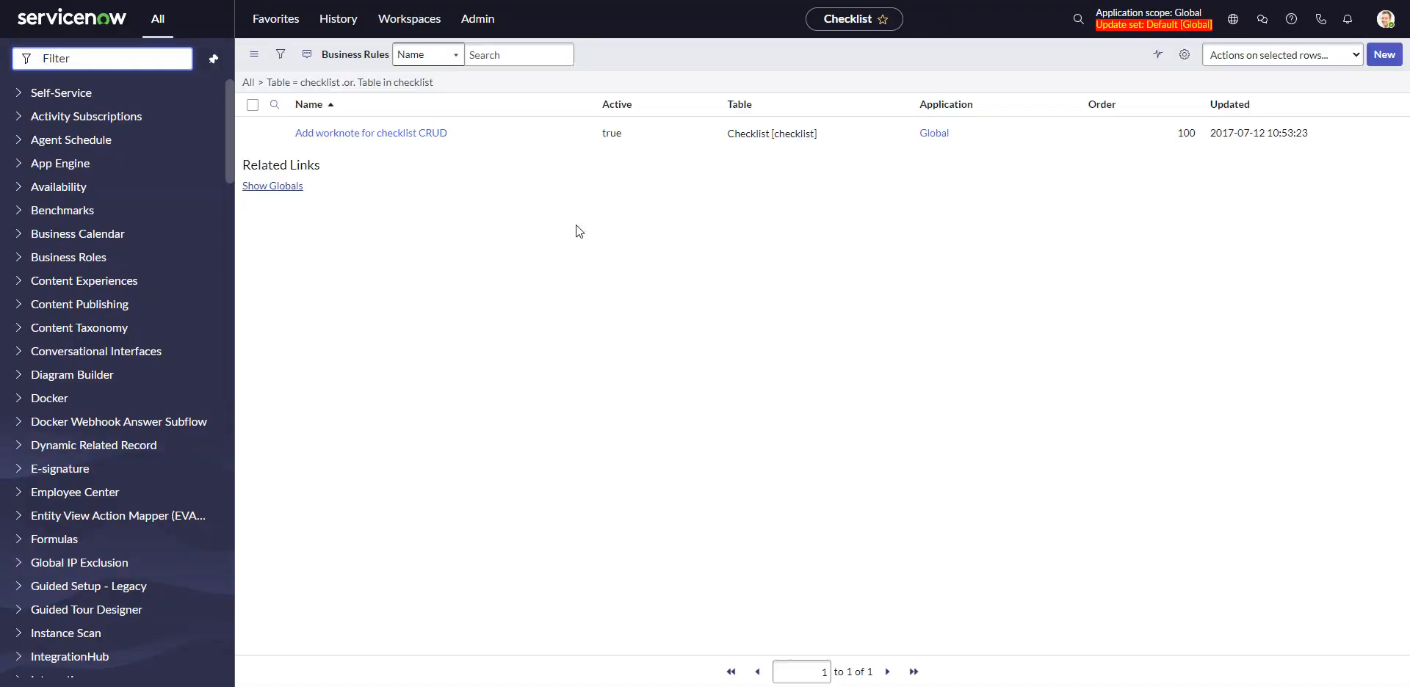
Open the "Add worknote for checklist CRUD" business rule, deactivate it and save the change
click(359, 134)
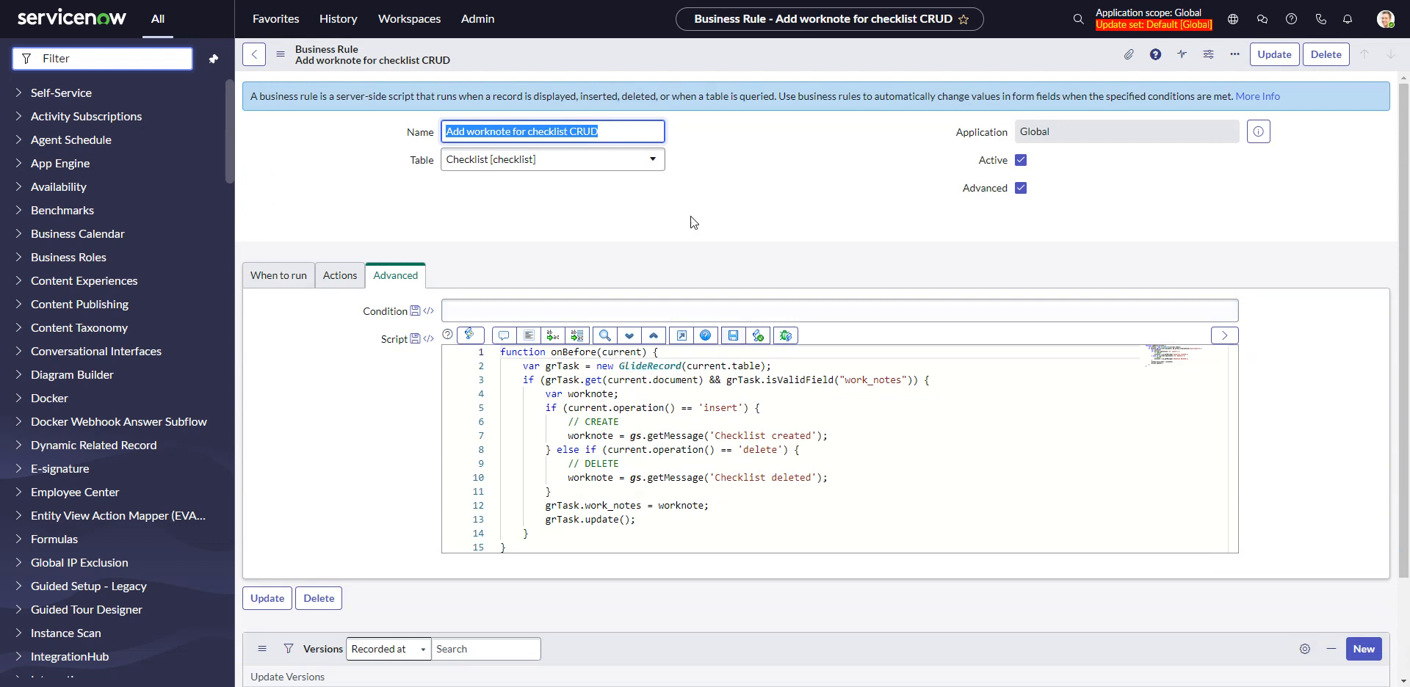
click(1021, 160)
click(1291, 59)
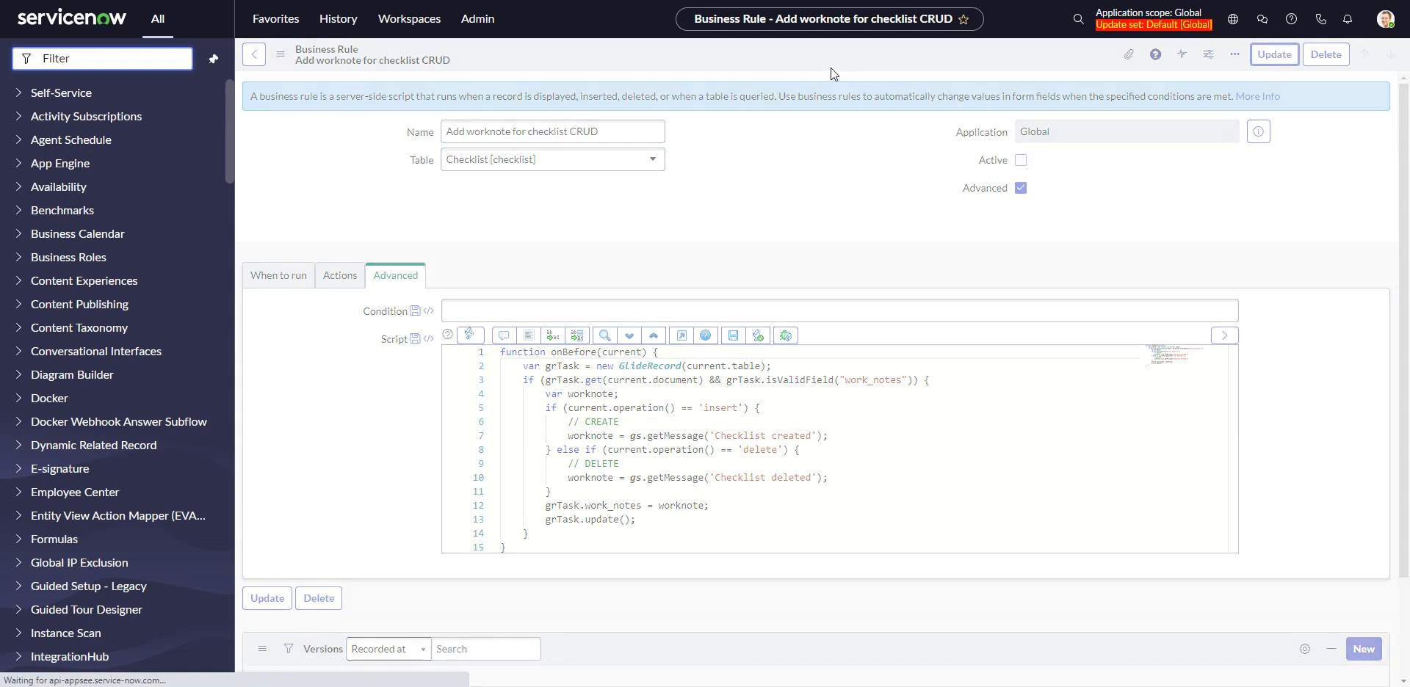
Return to the recently viewed Samsung Galaxy S7 requested item and delete its checklist
click(338, 18)
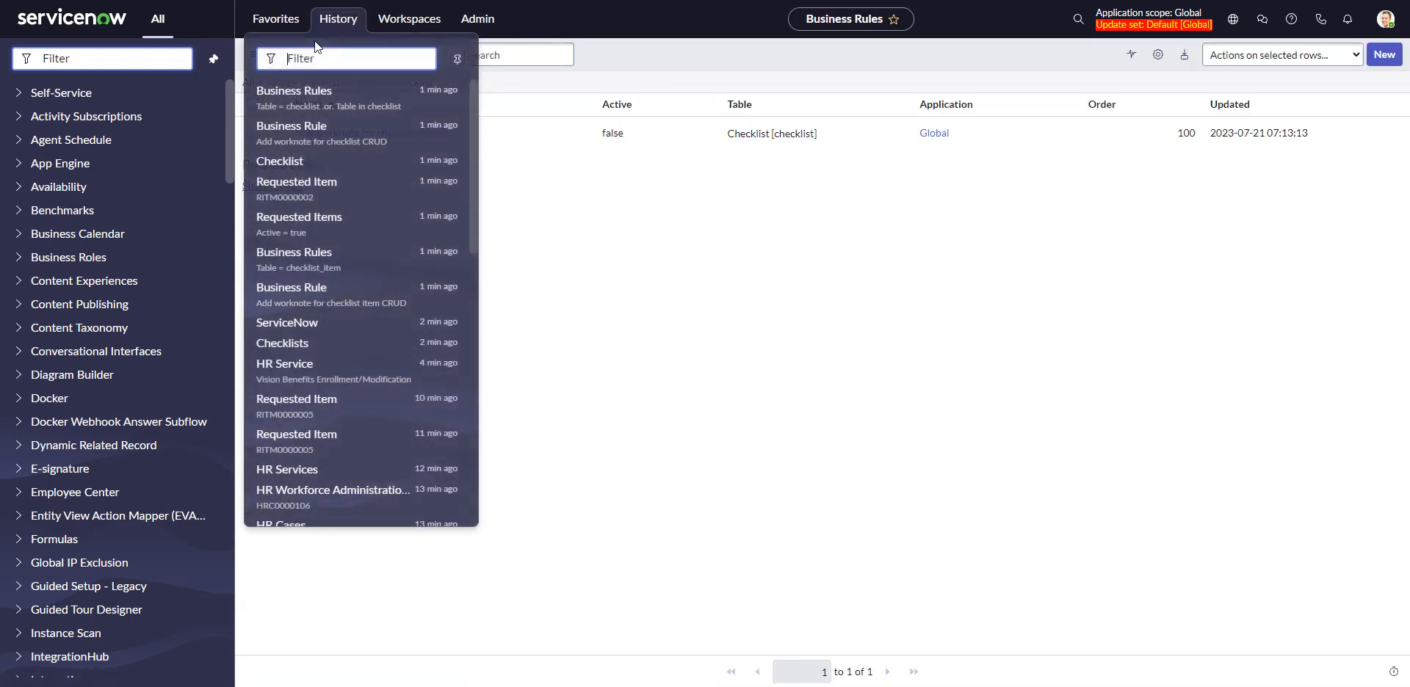
click(330, 188)
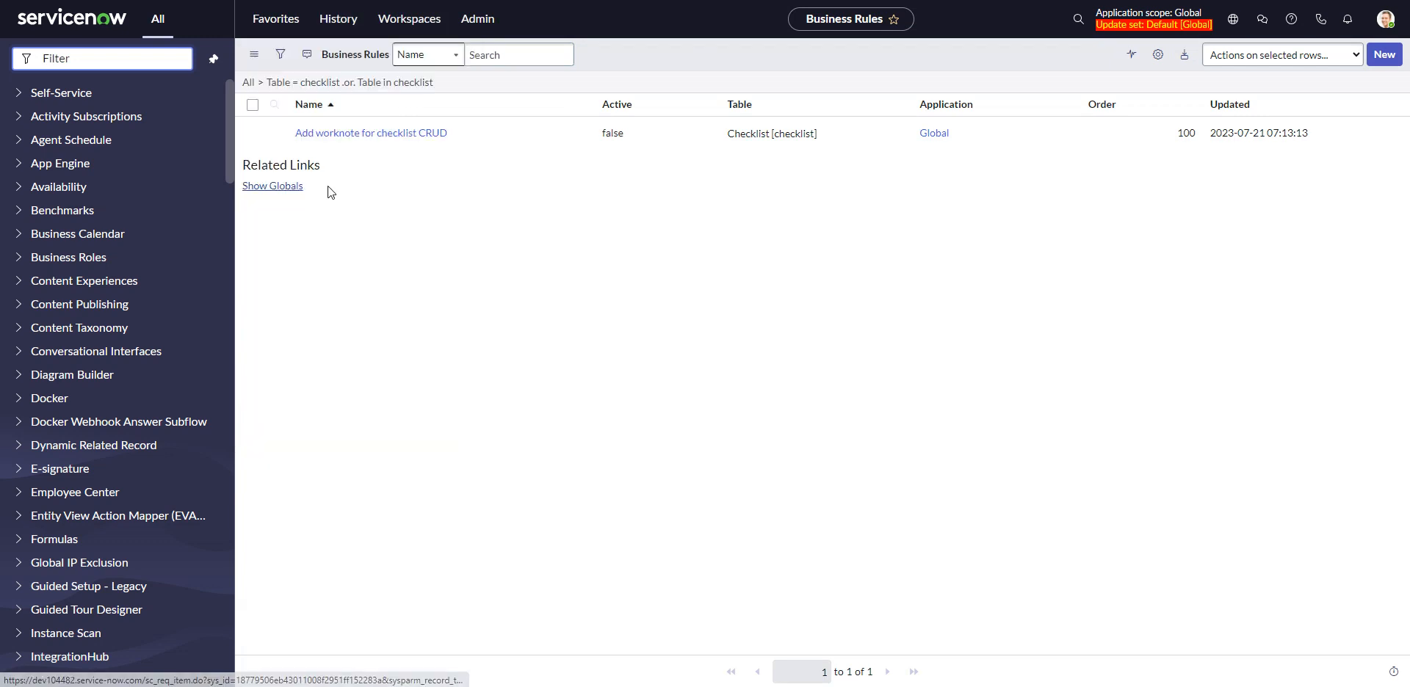
scroll(520, 345, down, 2)
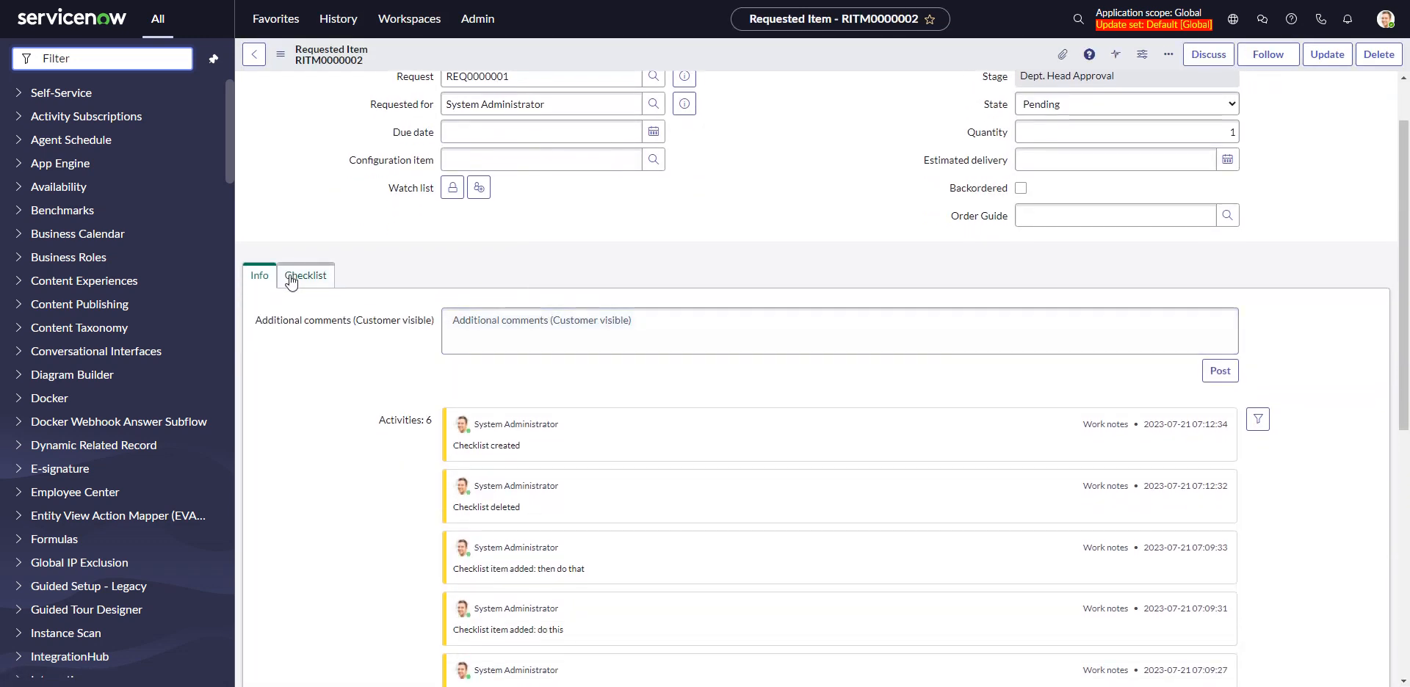
click(298, 183)
click(338, 330)
click(362, 367)
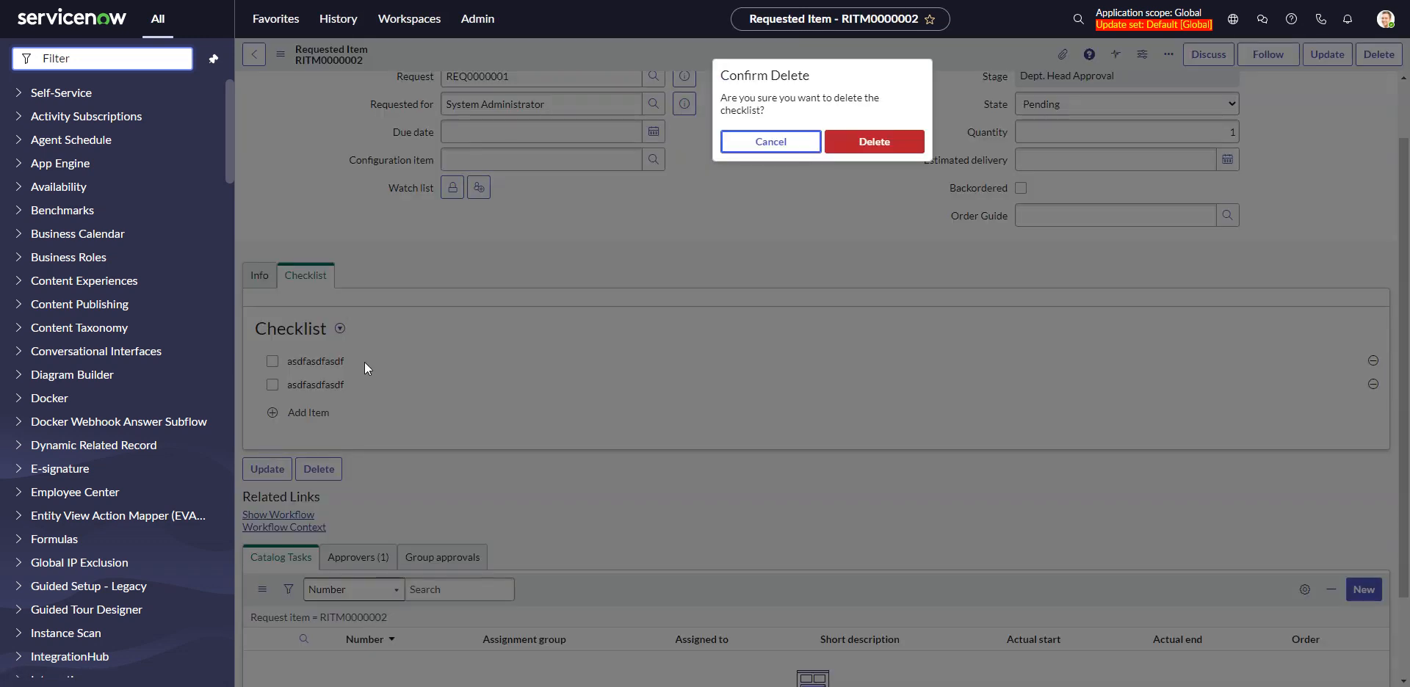
click(892, 144)
Create a new checklist on the requested item with one item named "asdfasdf"
click(339, 328)
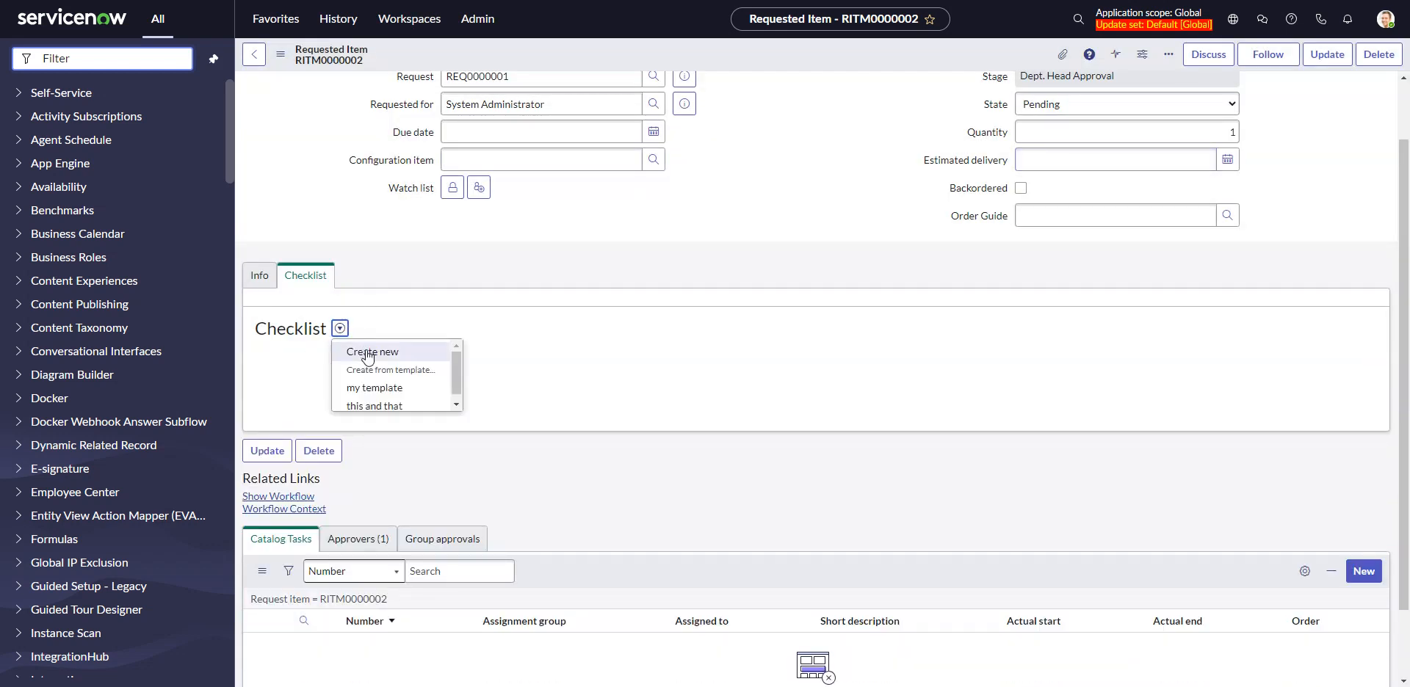
click(389, 351)
text(asdfasdf)
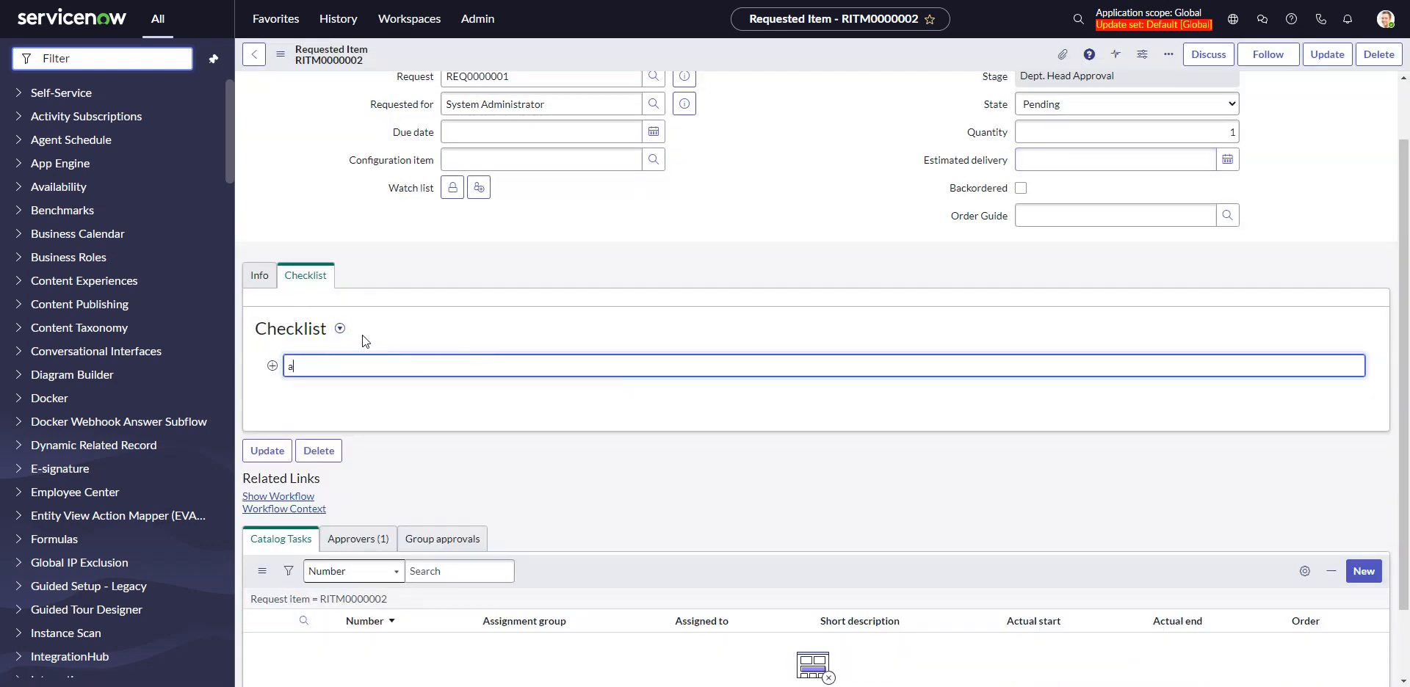
click(394, 415)
Compare the requested item's activity entries with its recreated checklist to check for new work notes
click(259, 276)
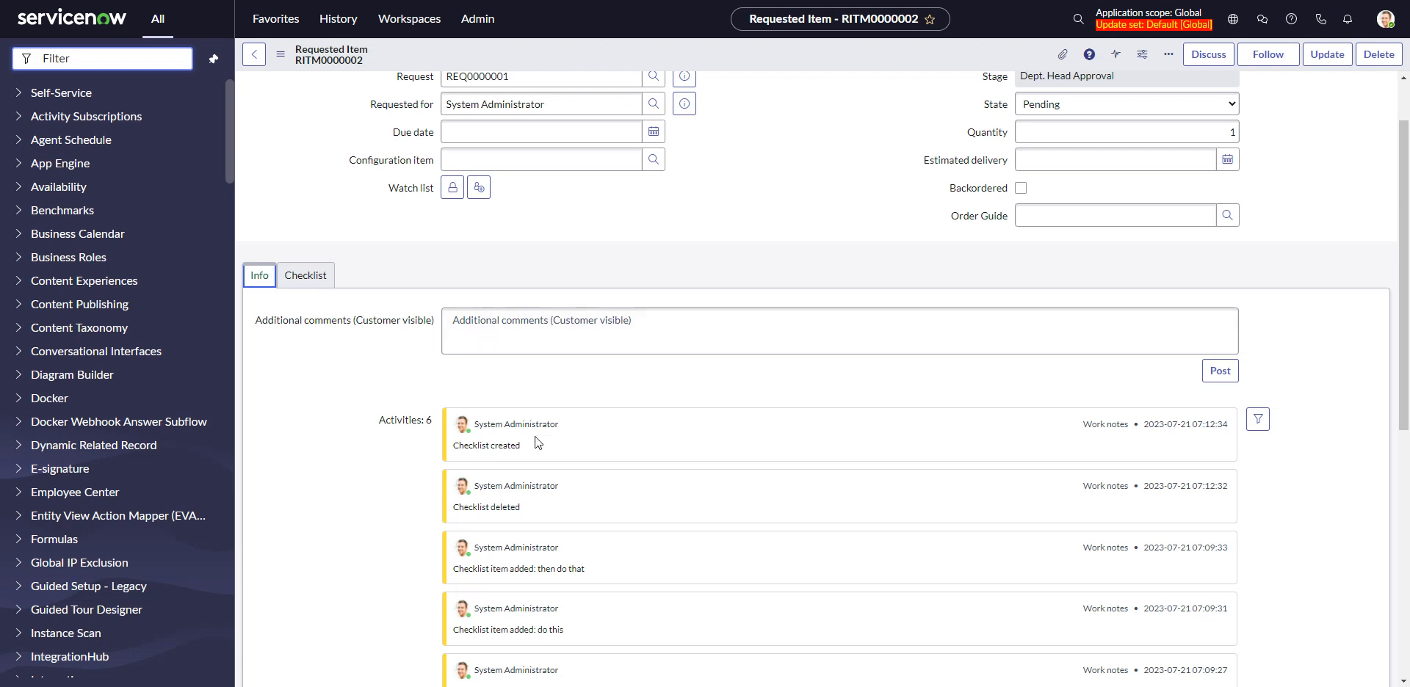
scroll(576, 463, down, 1)
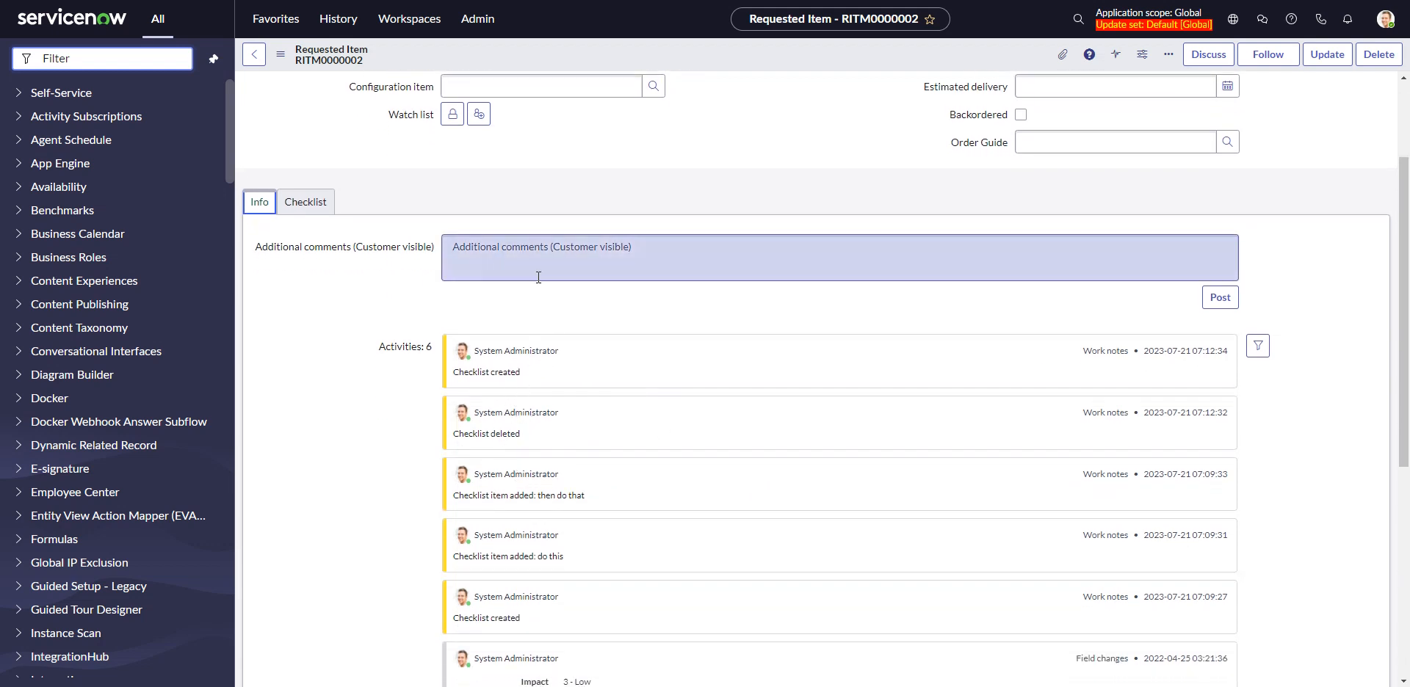
scroll(540, 276, up, 1)
scroll(539, 279, up, 1)
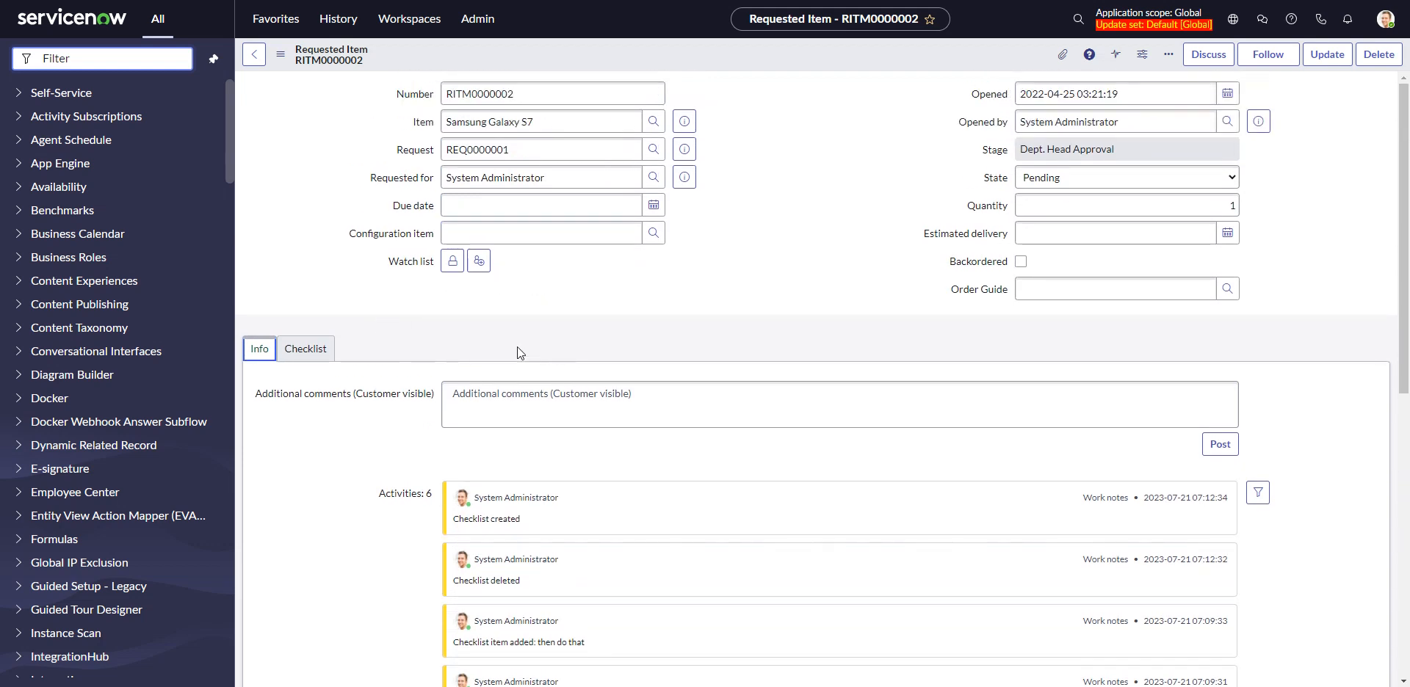
click(305, 348)
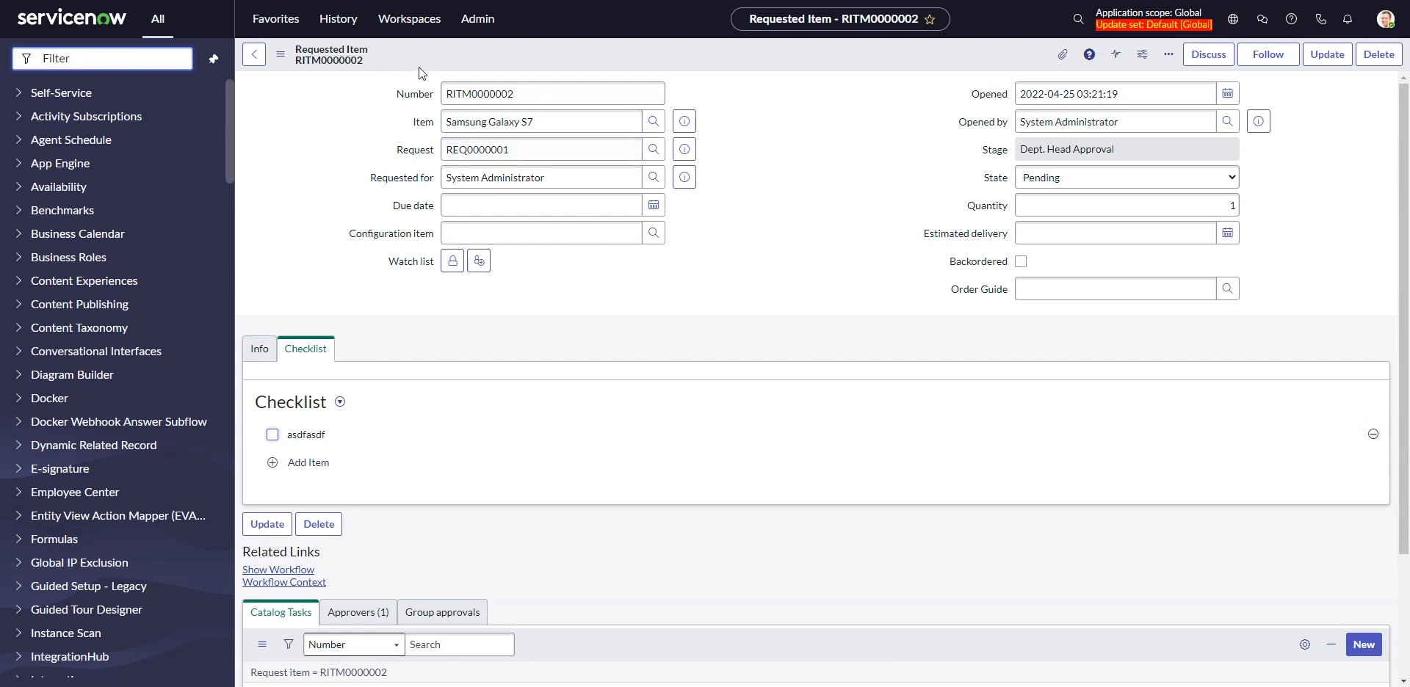
click(261, 351)
scroll(653, 439, down, 2)
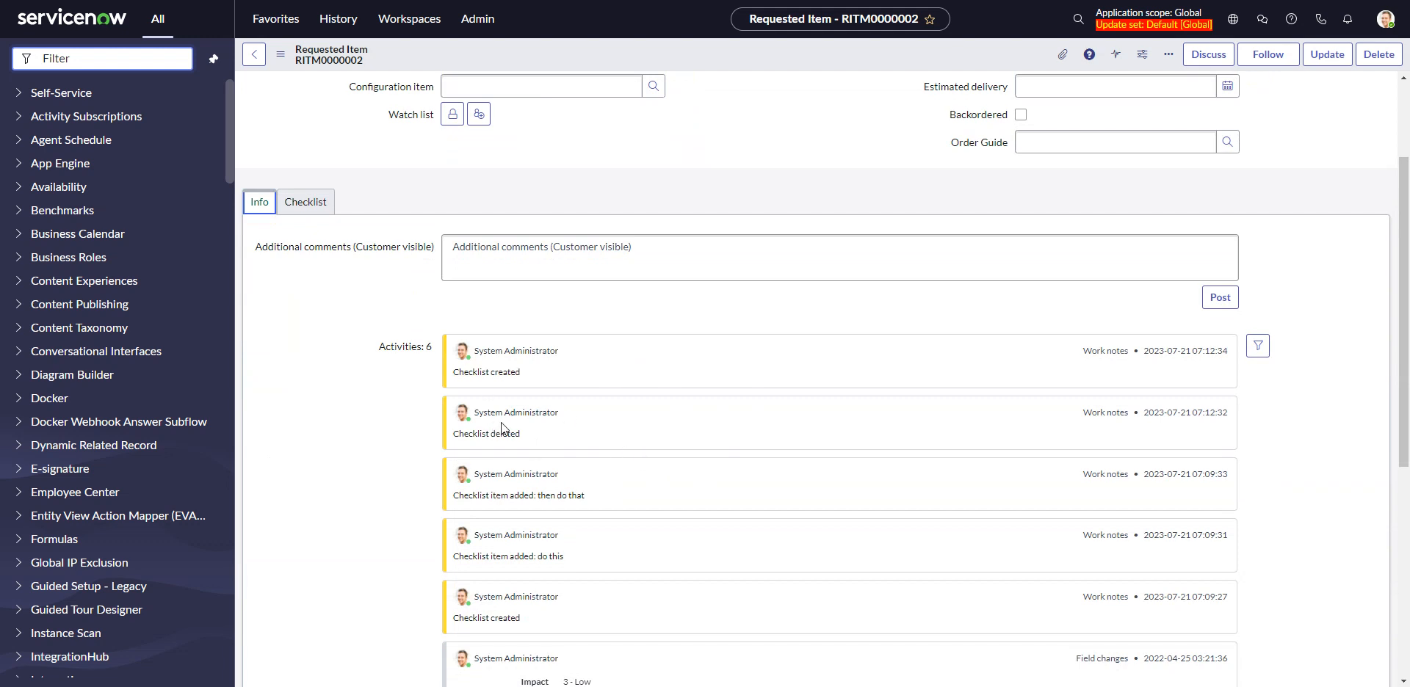
scroll(501, 421, up, 2)
click(315, 346)
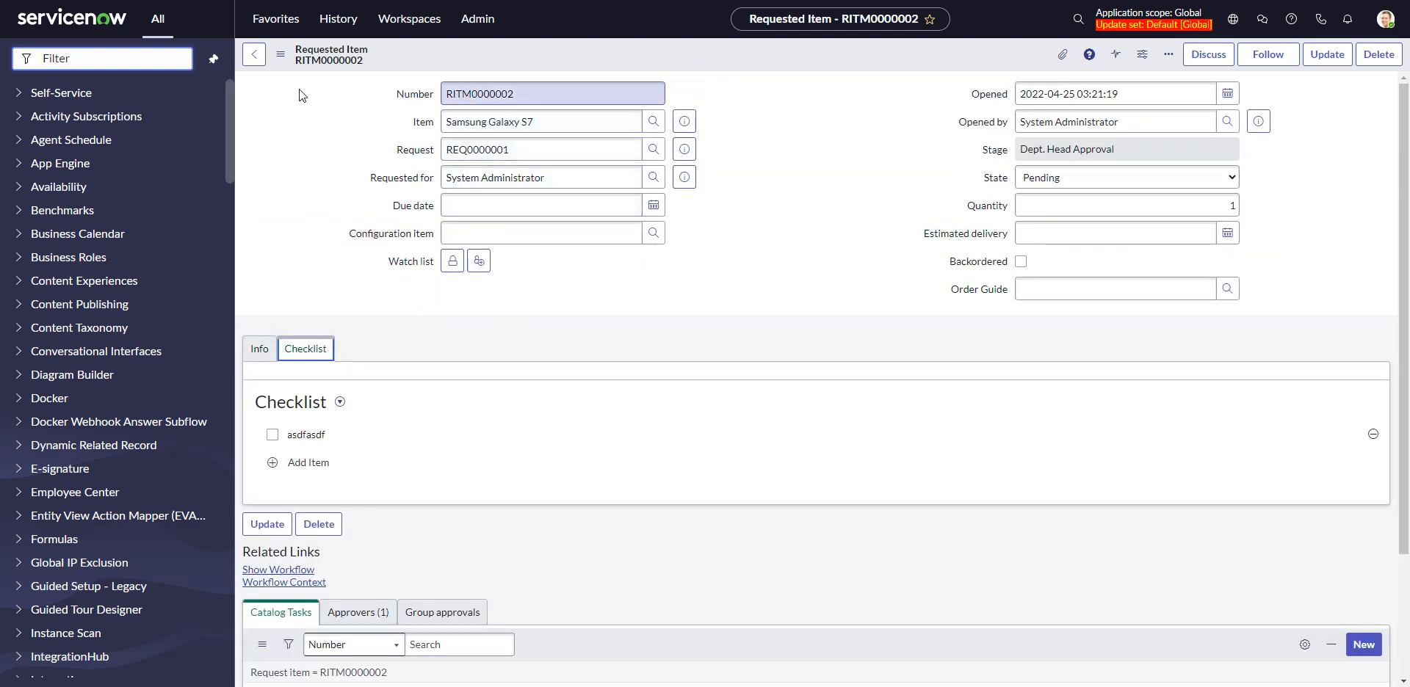
Open the full checklist table with checklist.list, leaving the requested item unsaved, and look into the incident's checklist record
click(147, 62)
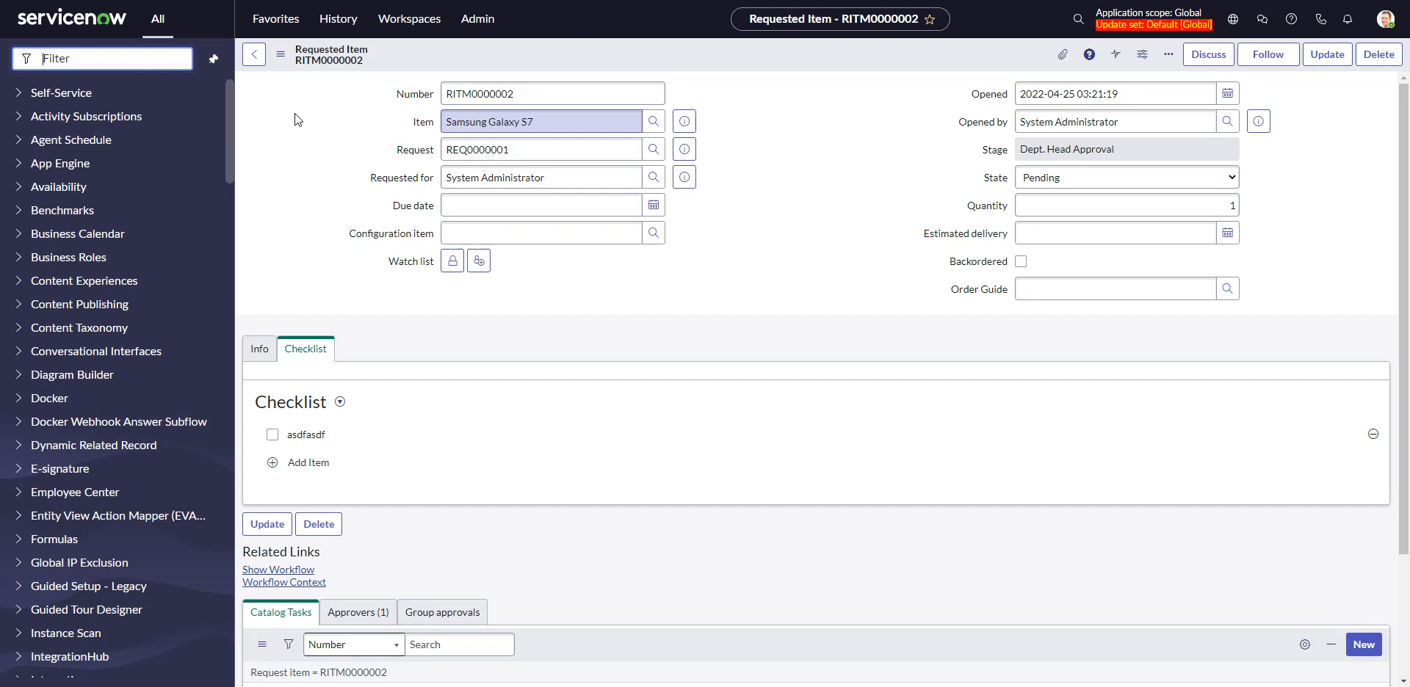
text(checklist.list)
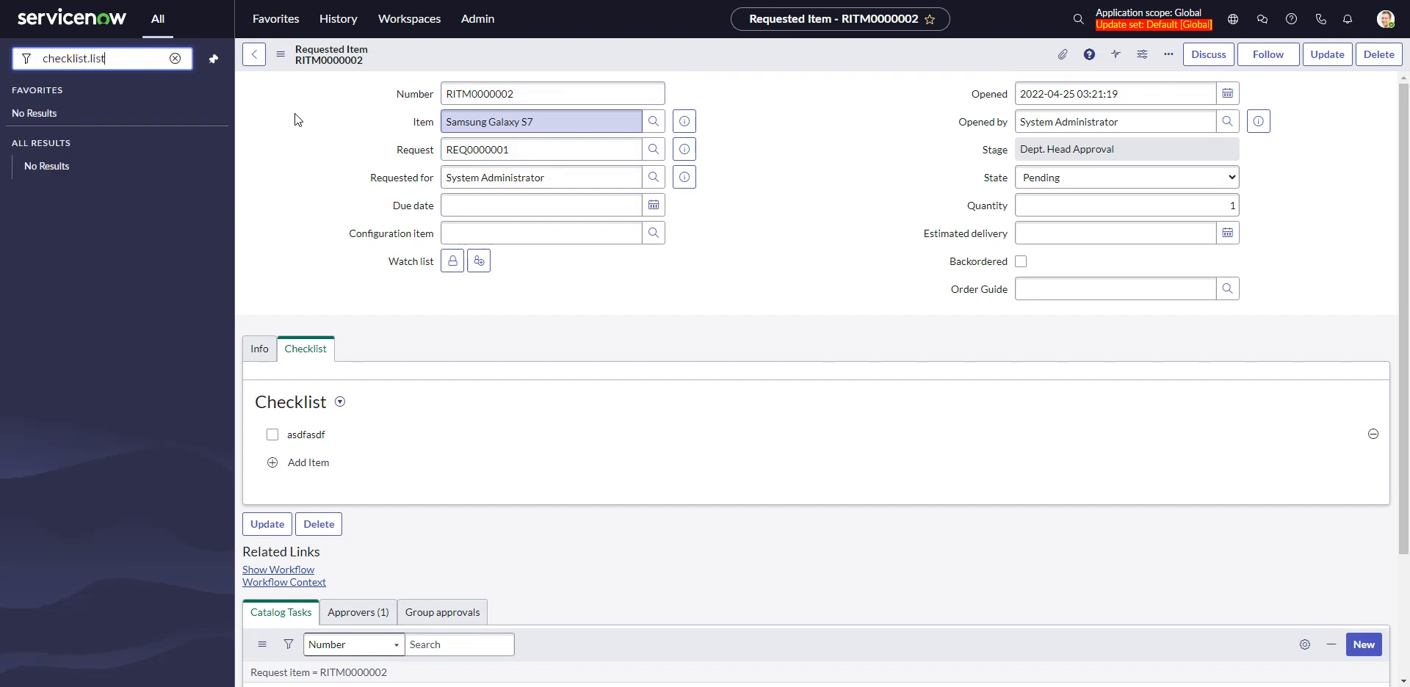
key(Return)
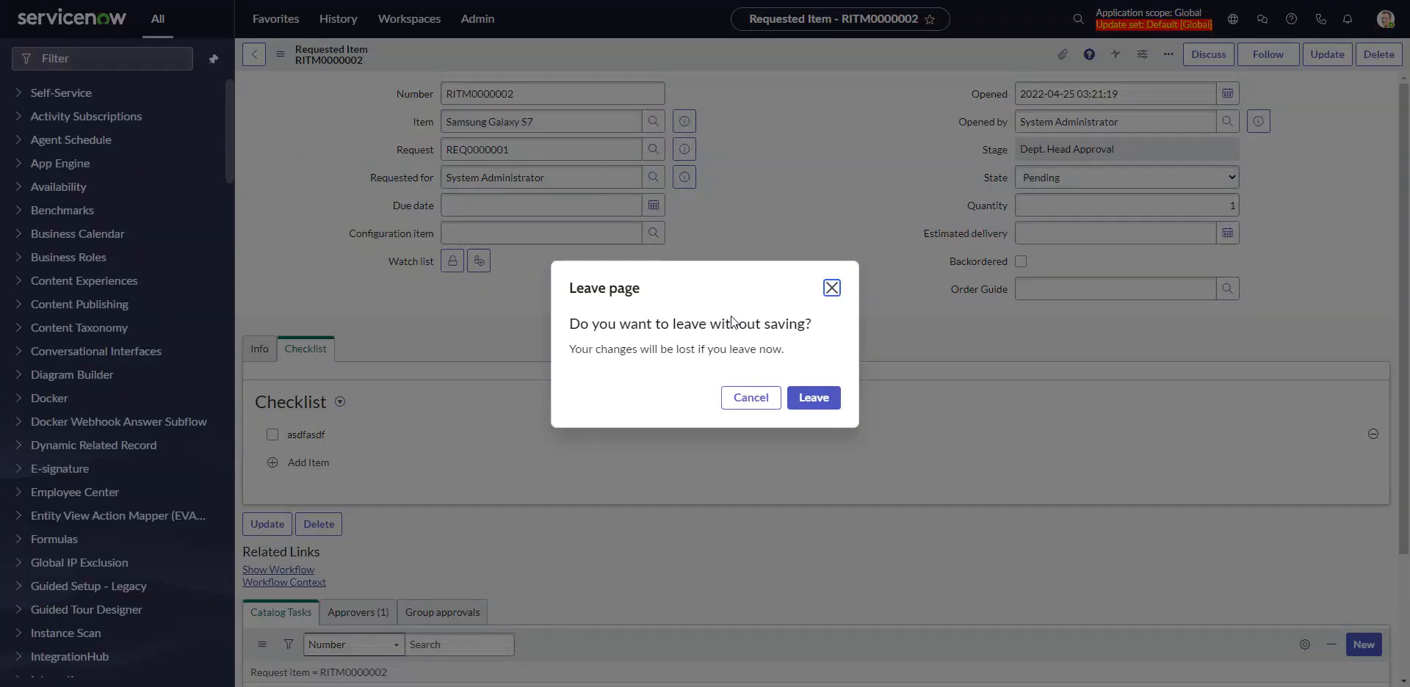
click(822, 395)
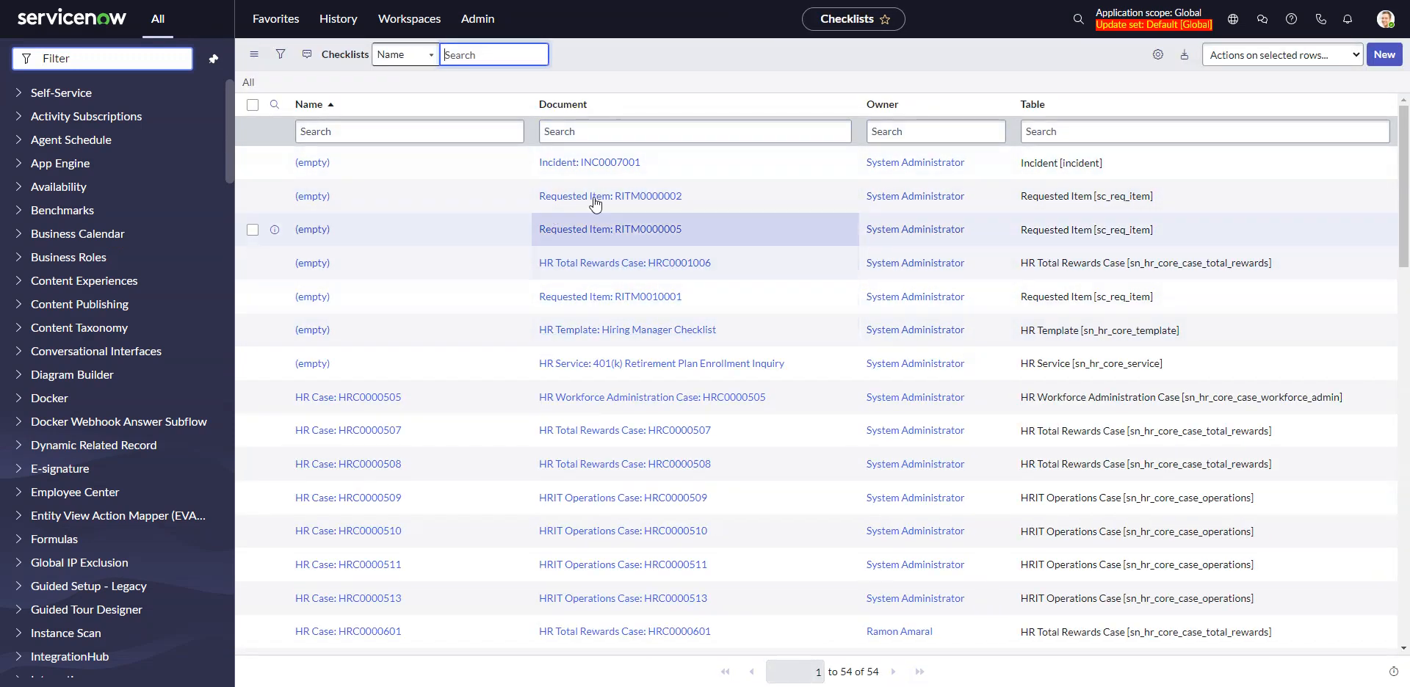
click(316, 162)
click(255, 55)
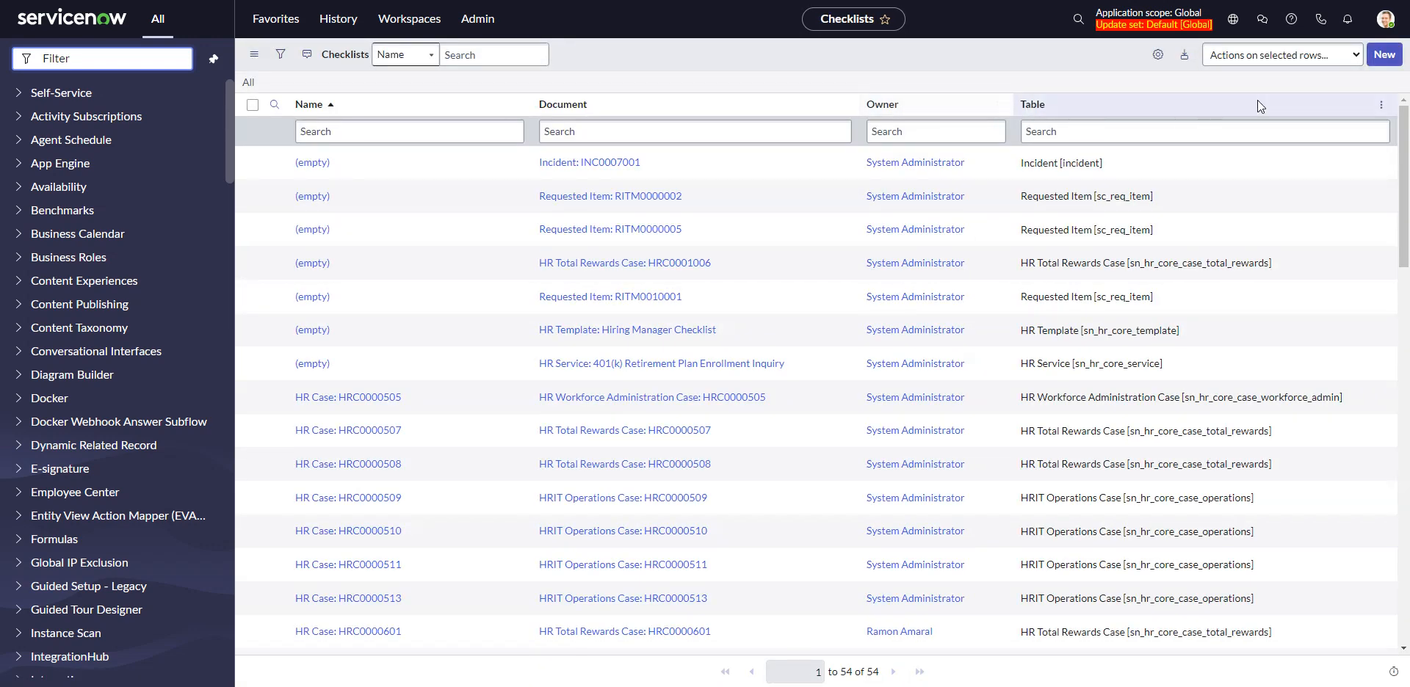
Add the Updated column to the Checklists list
click(1306, 68)
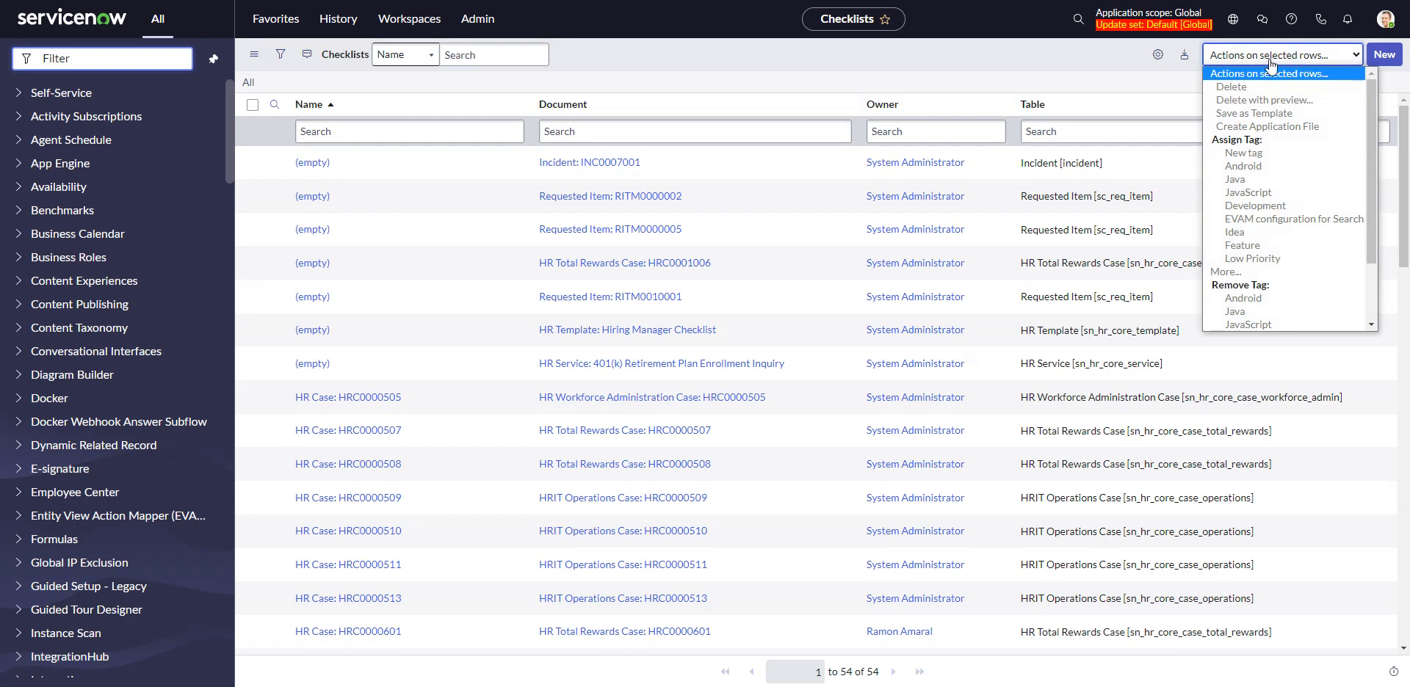
click(1271, 64)
click(1157, 54)
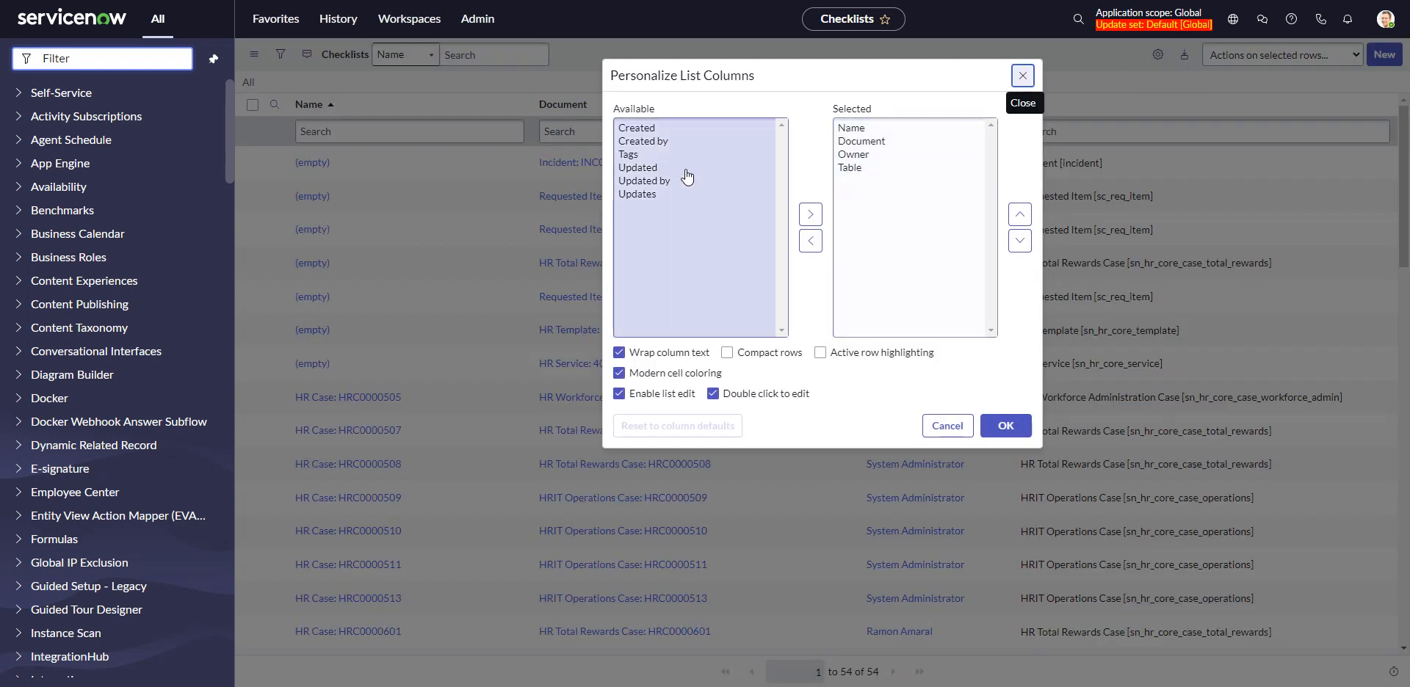
click(657, 168)
click(810, 214)
click(1006, 425)
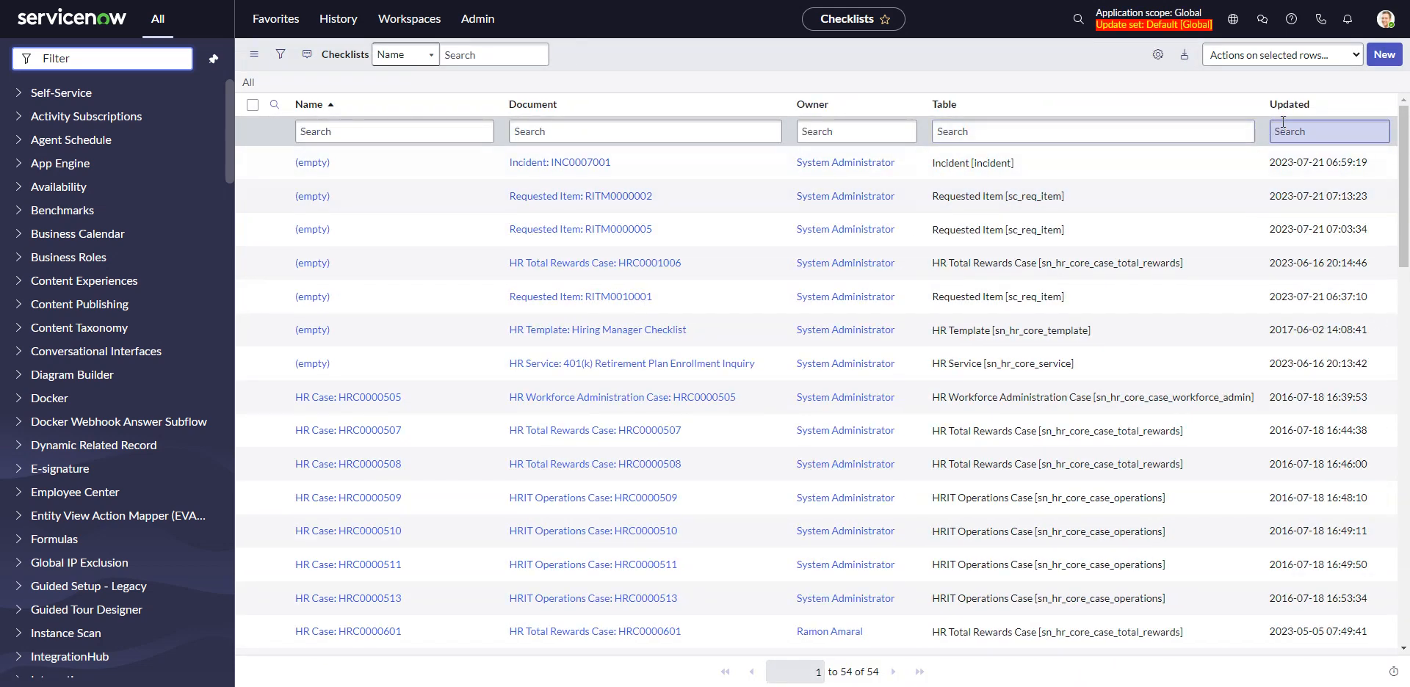
Sort the checklists by Updated in descending order and open the most recently updated requested item's checklist to review its item
click(1283, 104)
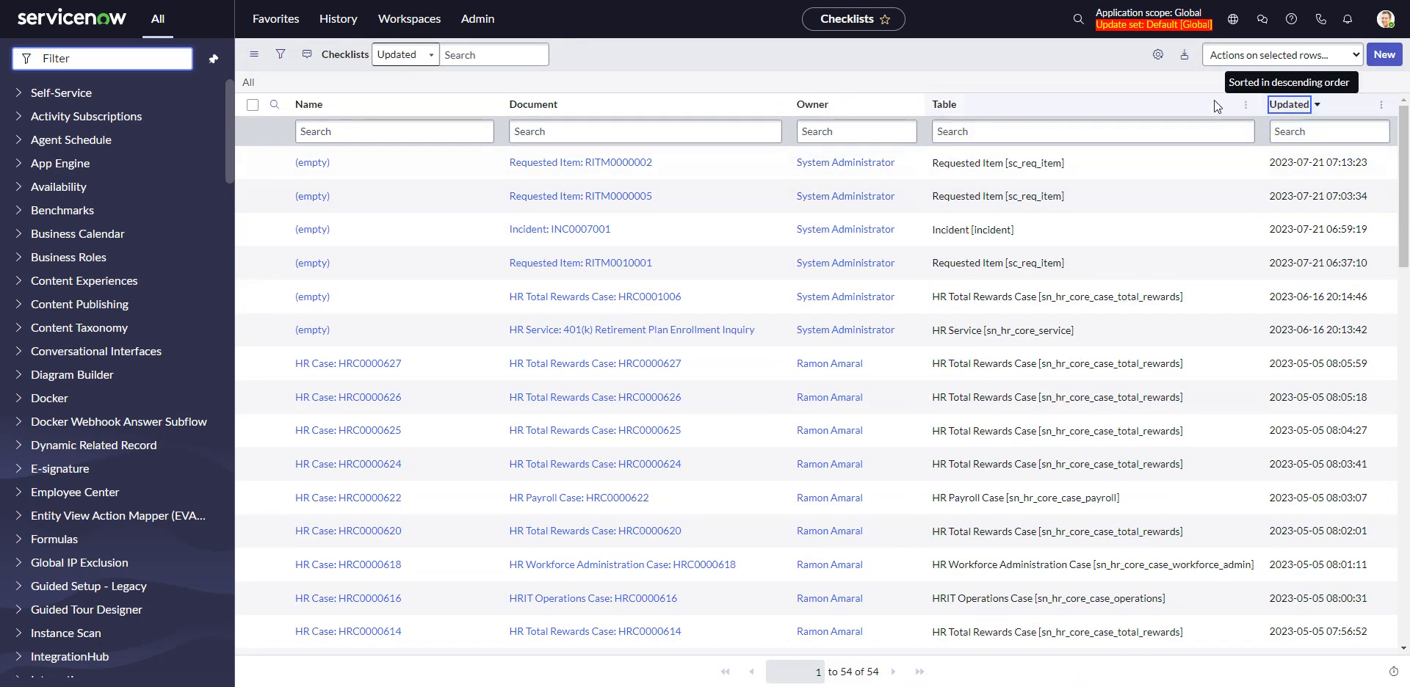
click(307, 161)
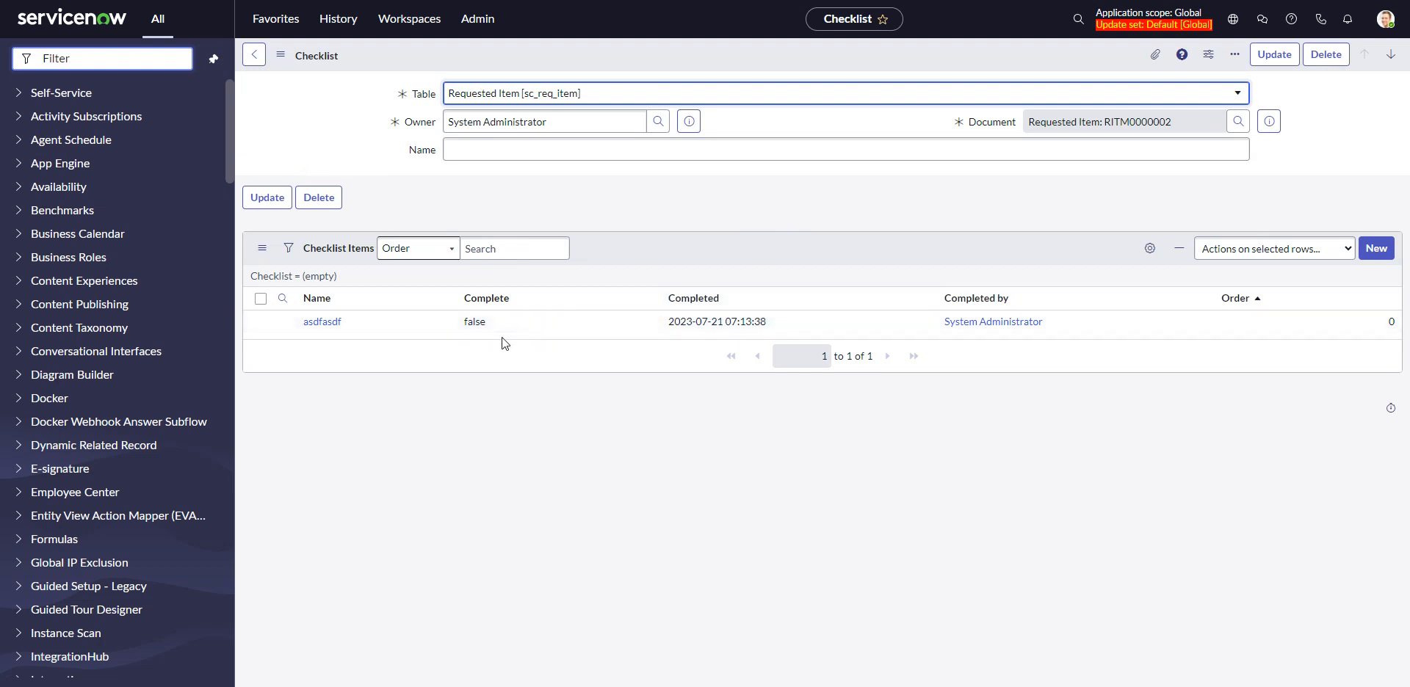
click(487, 325)
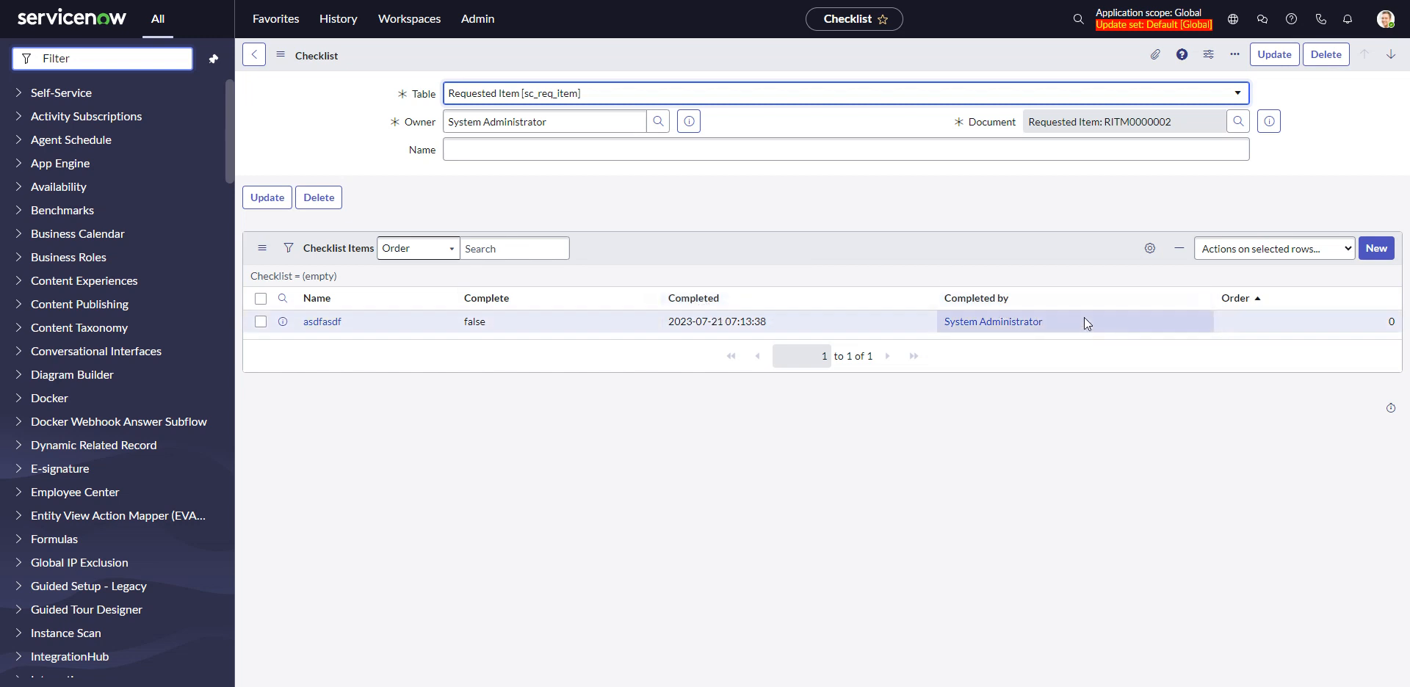
Add the Created column to the Checklist Items related list of the requested item's checklist
click(1148, 250)
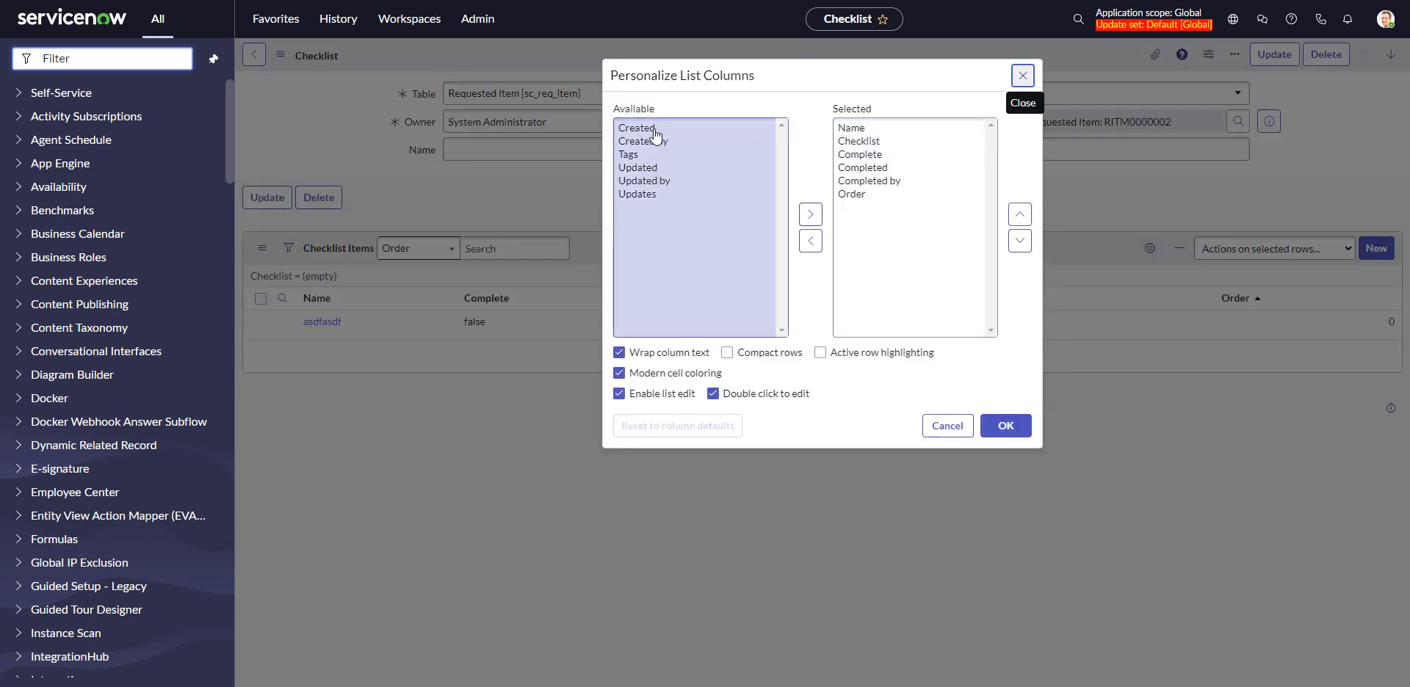
click(638, 129)
click(810, 215)
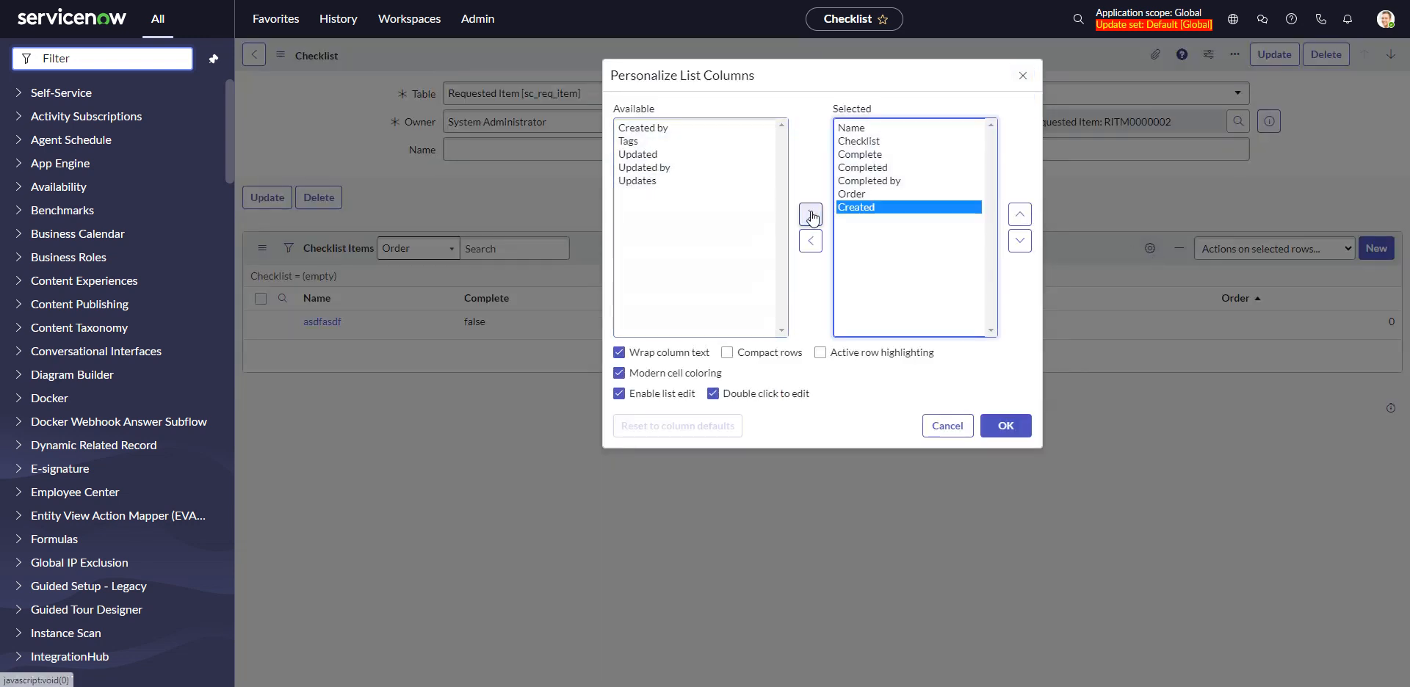
click(1006, 426)
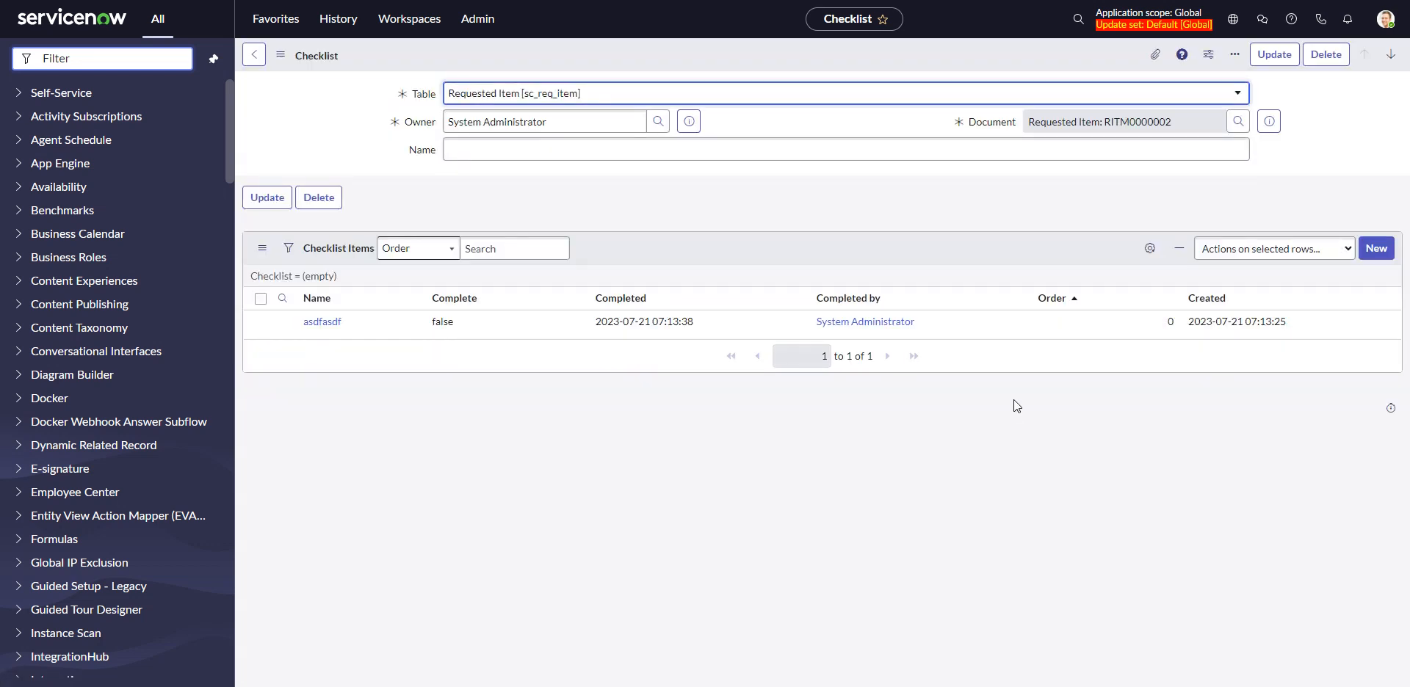